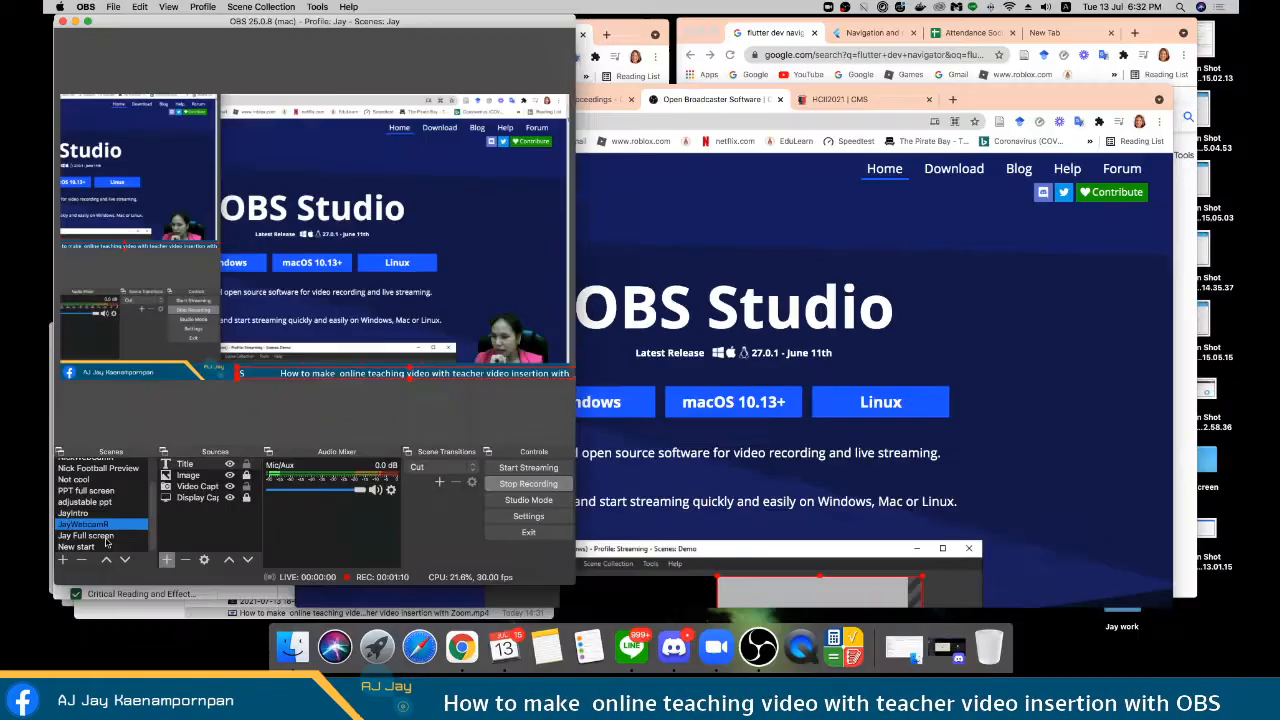
# Step: Enlarge the OBS window in the Jay Full screen scene and compare that scene with JayWebcamR
pyautogui.click(107, 538)
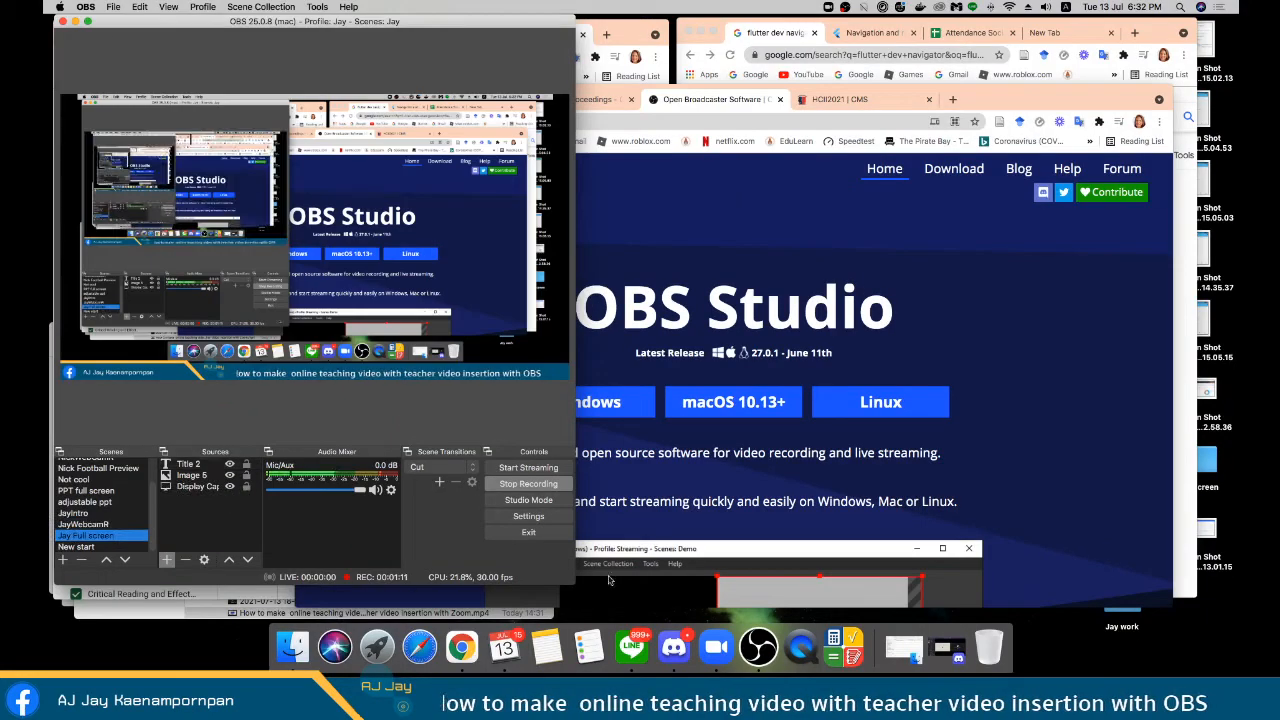
pyautogui.moveTo(576, 584); pyautogui.dragTo(1238, 619)
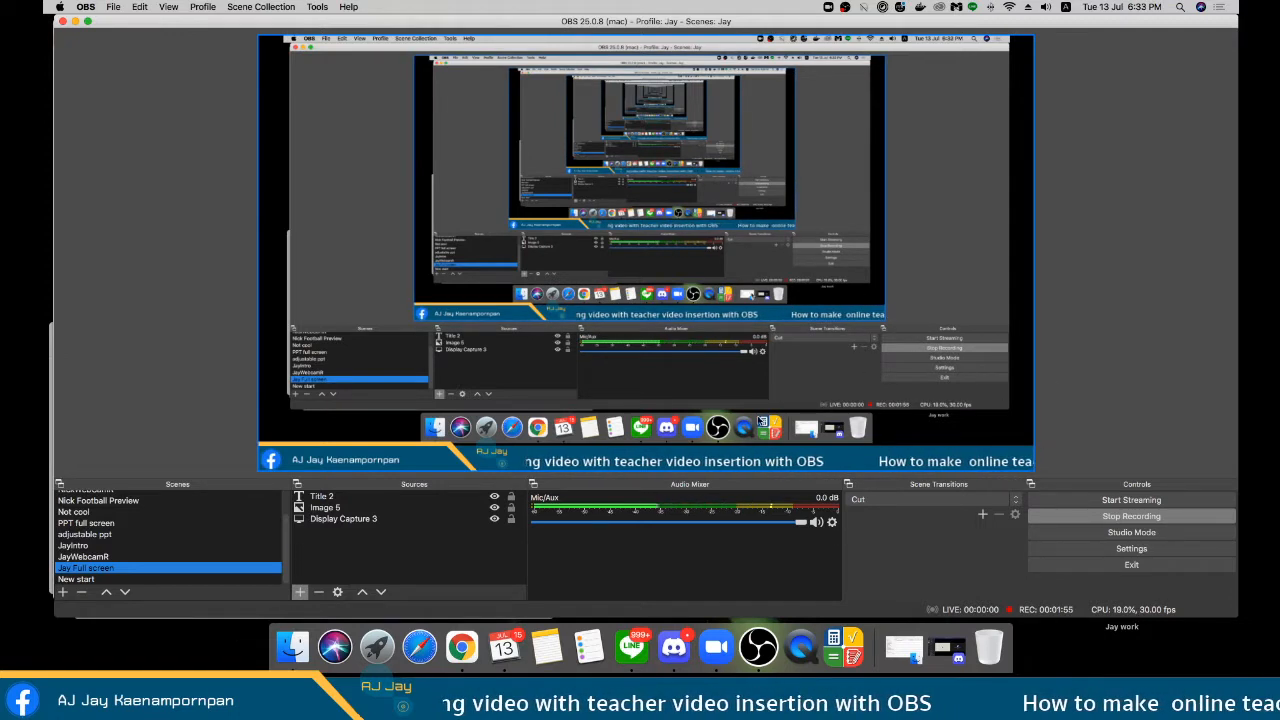
pyautogui.click(93, 558)
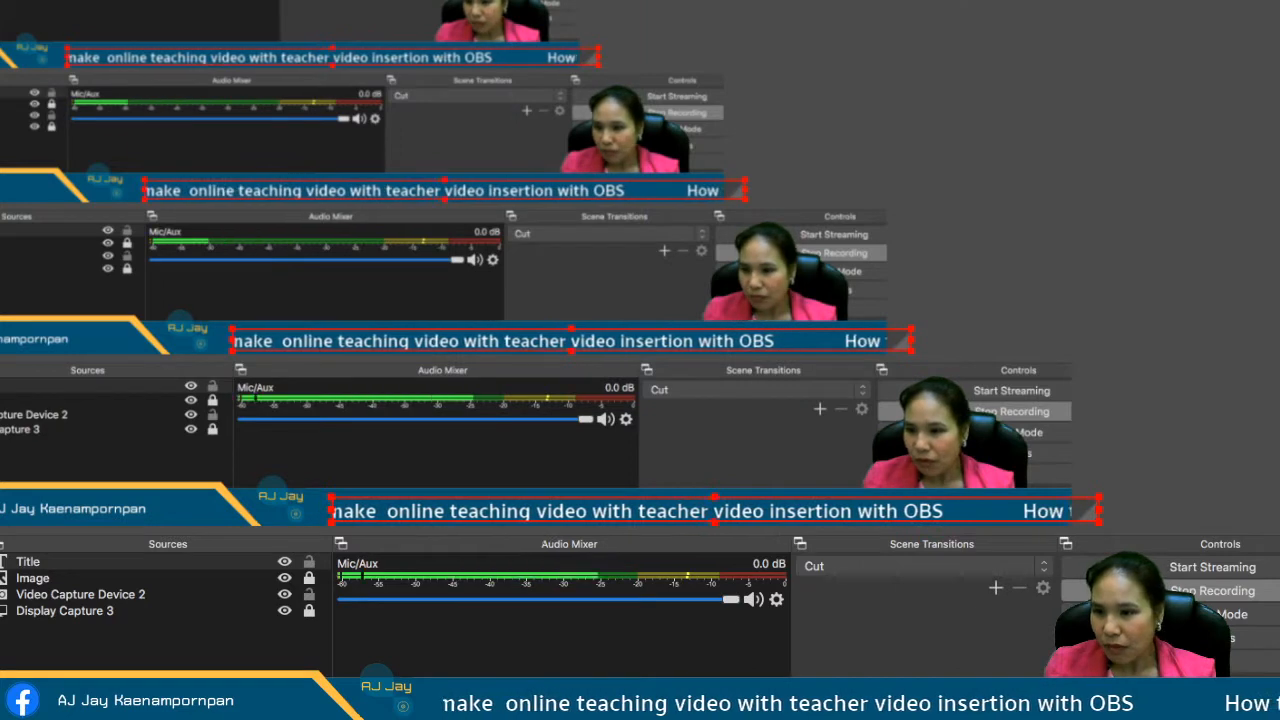
pyautogui.click(121, 569)
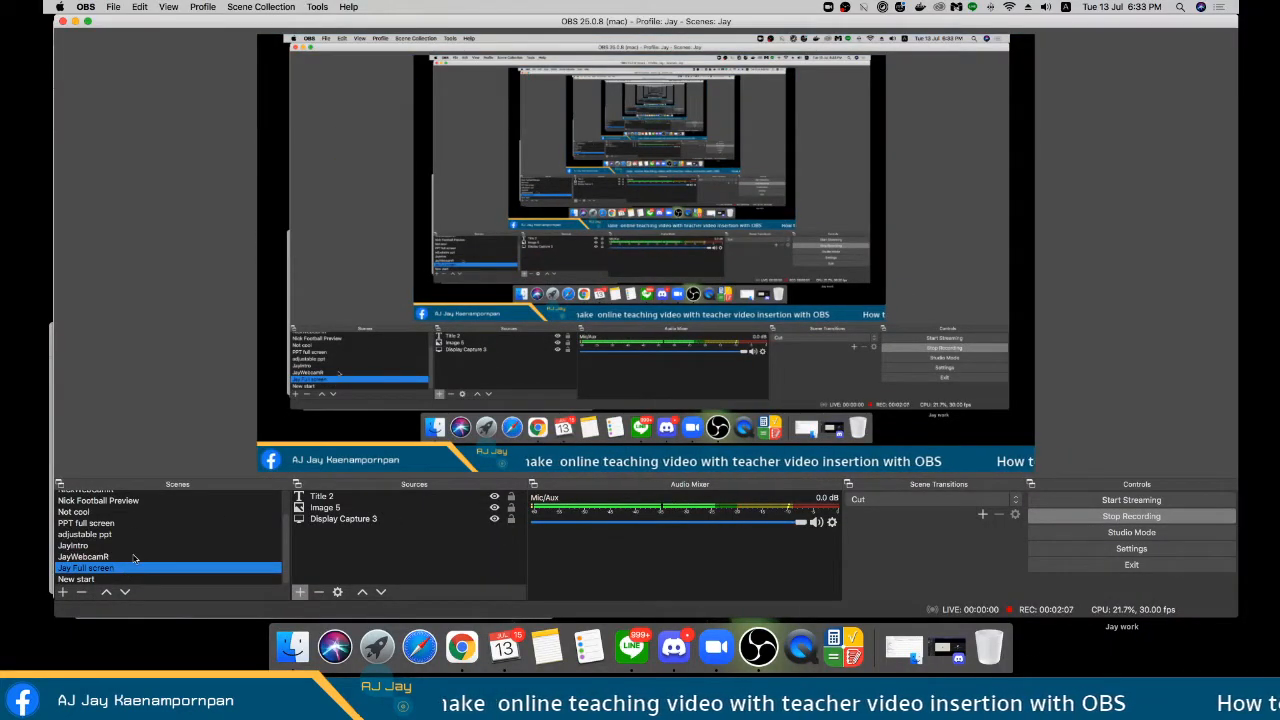
# Step: Remove the Image 4 source from the New start scene
pyautogui.click(77, 580)
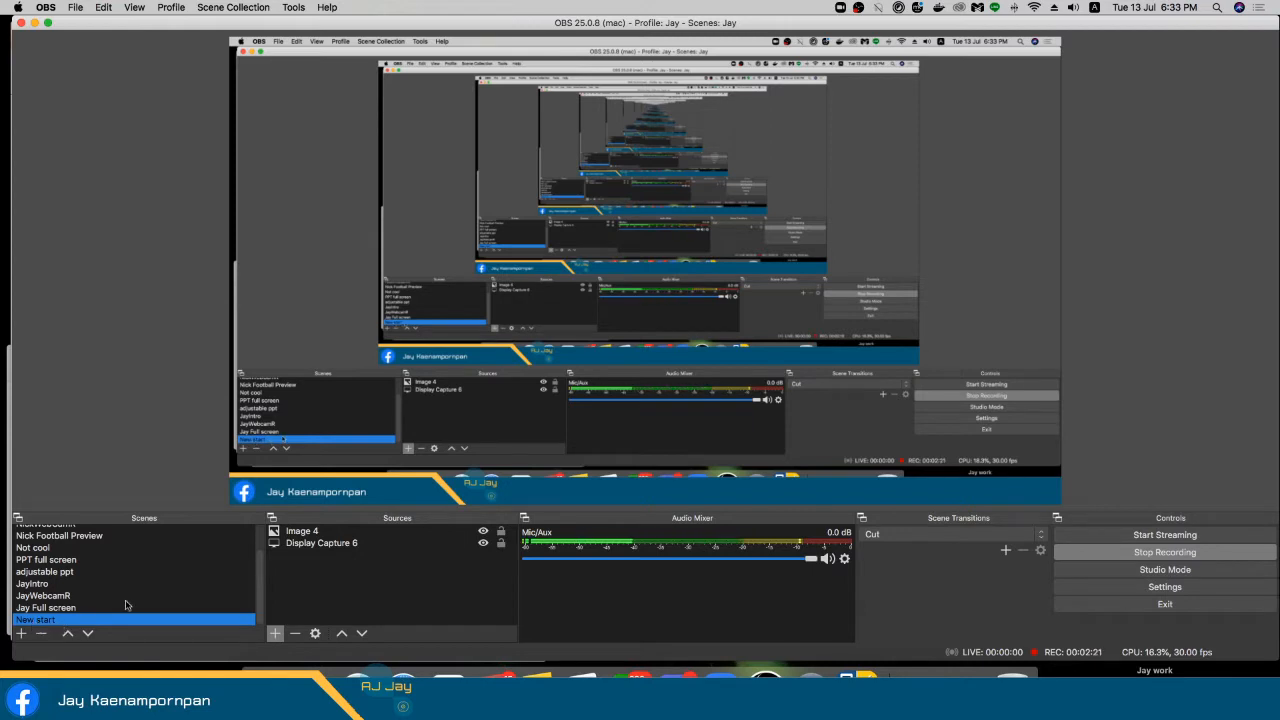
pyautogui.click(303, 533)
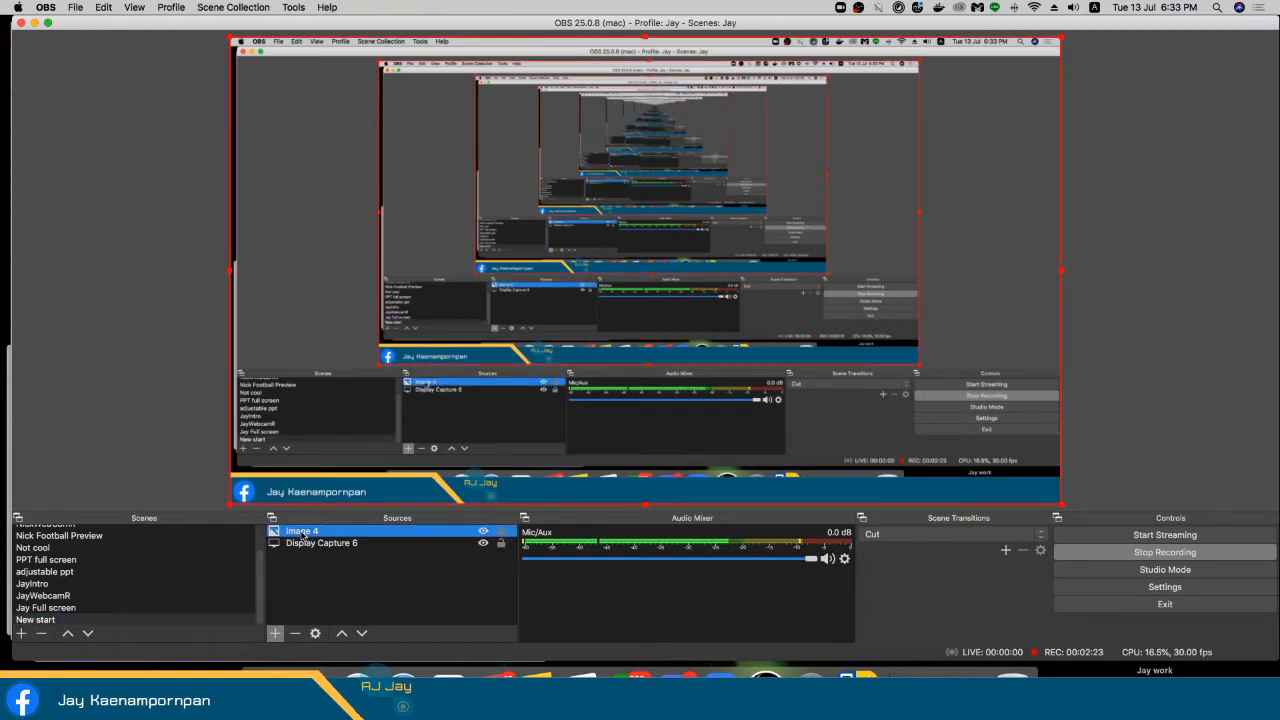
pyautogui.click(296, 634)
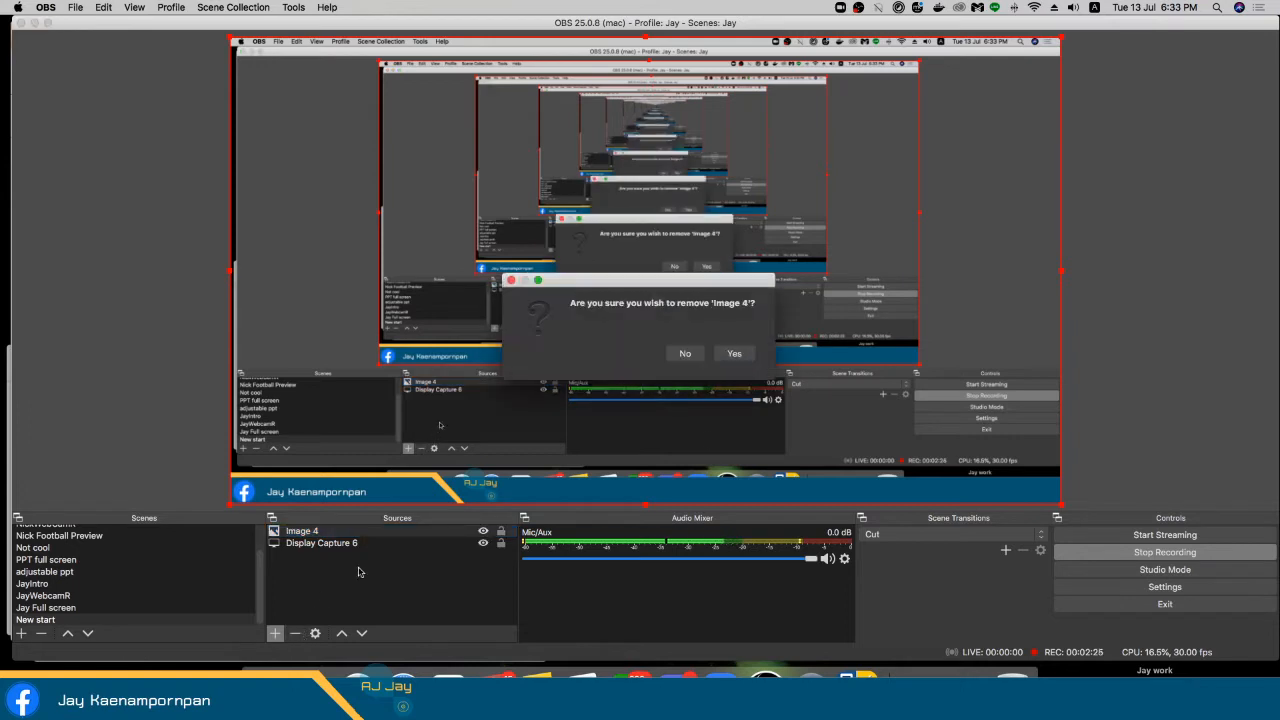
pyautogui.click(728, 355)
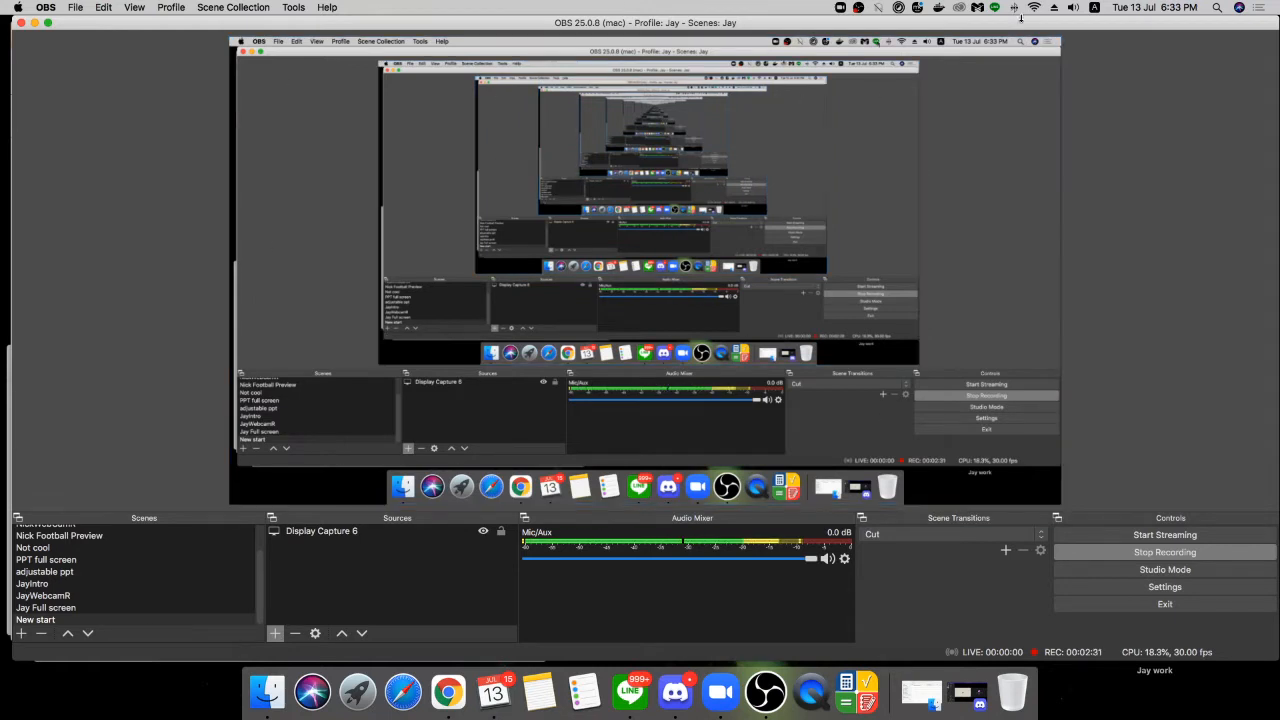
# Step: Add a new Display Capture source for display 0 to the New start scene and open its properties again
pyautogui.click(306, 539)
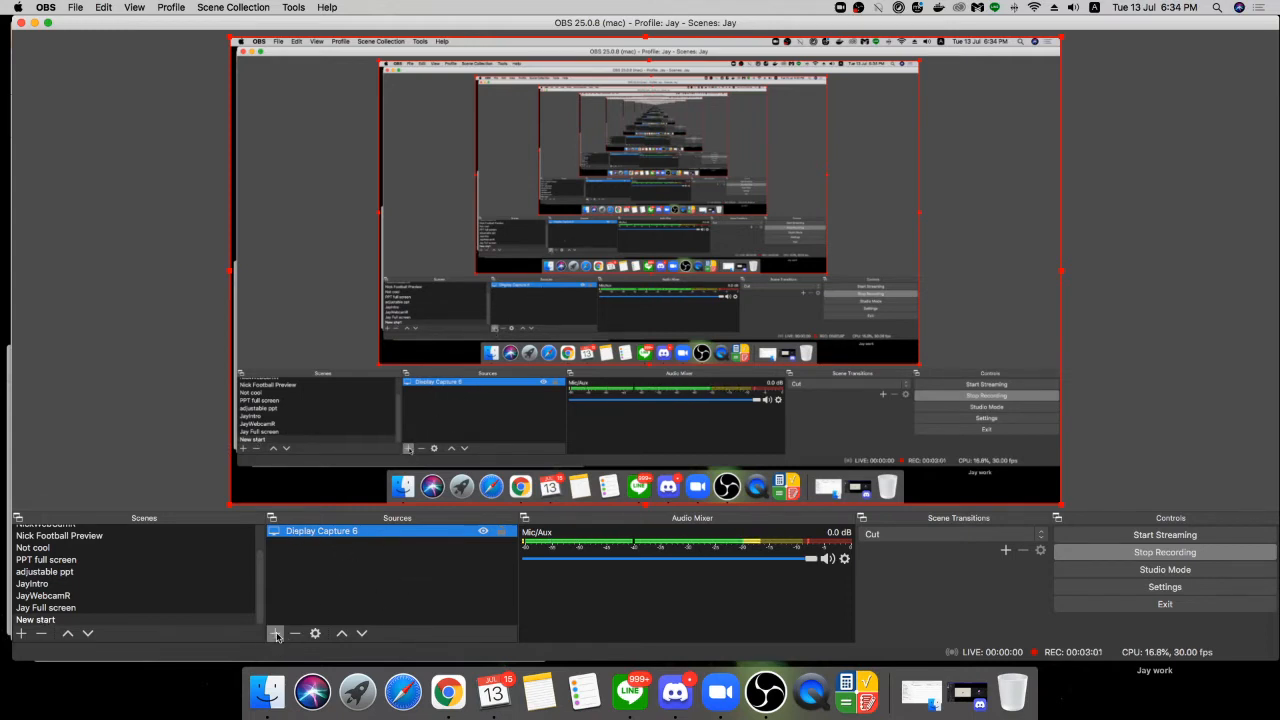
pyautogui.click(129, 620)
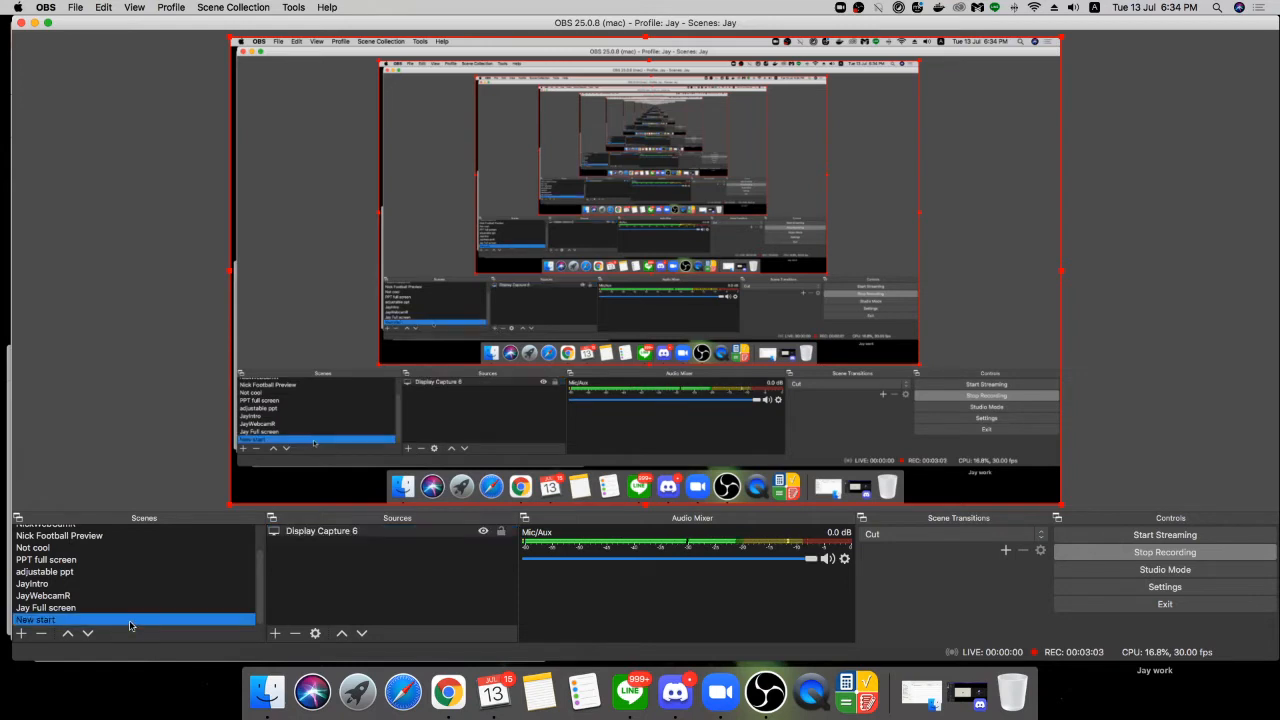
pyautogui.click(275, 634)
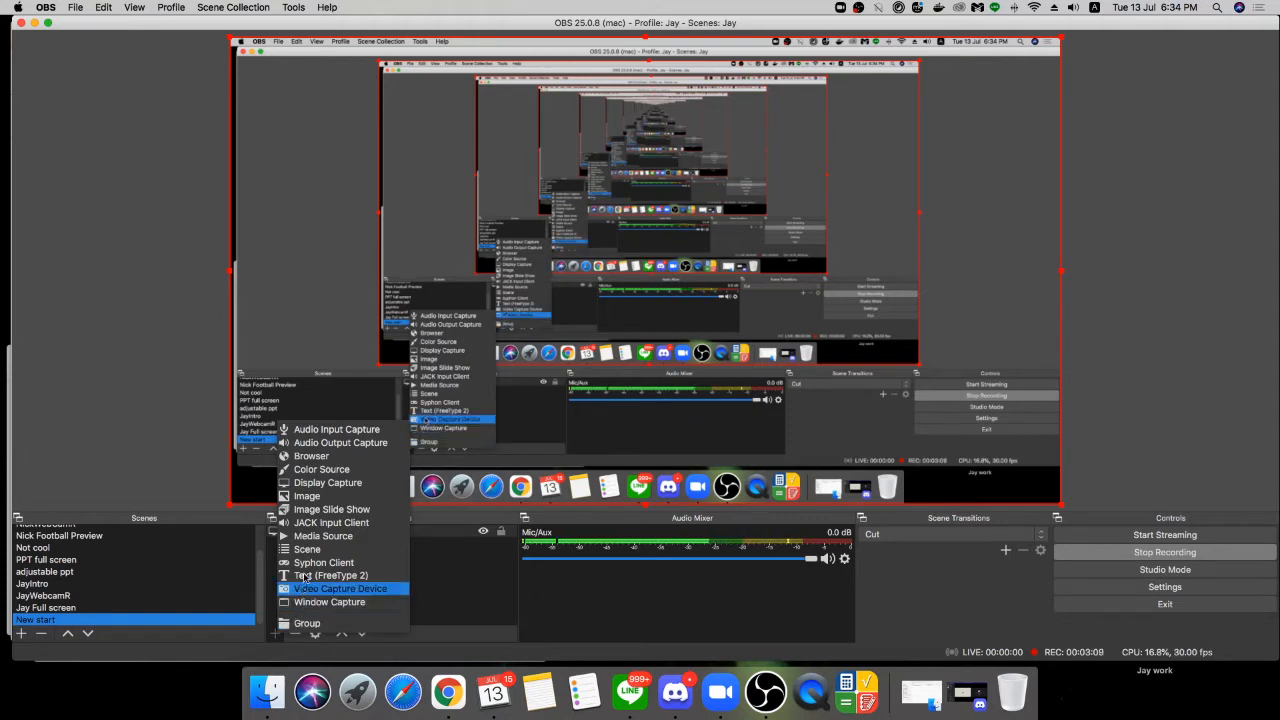
pyautogui.click(344, 487)
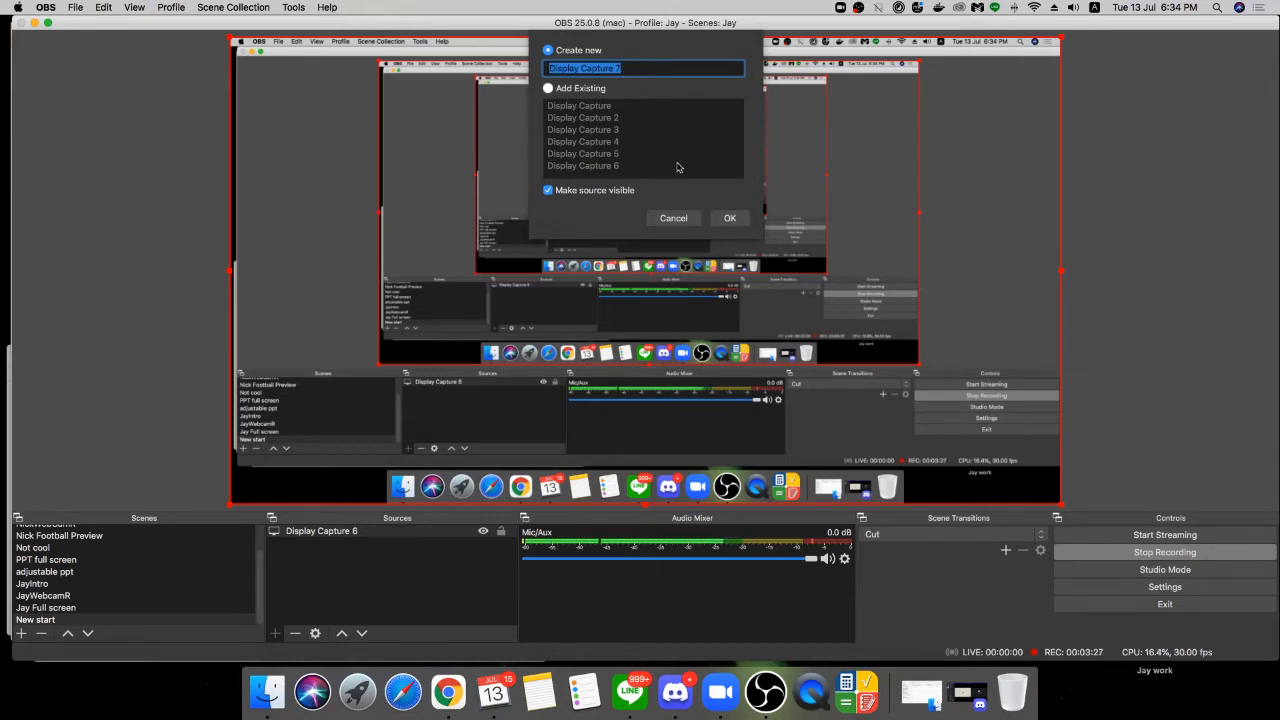
pyautogui.click(730, 218)
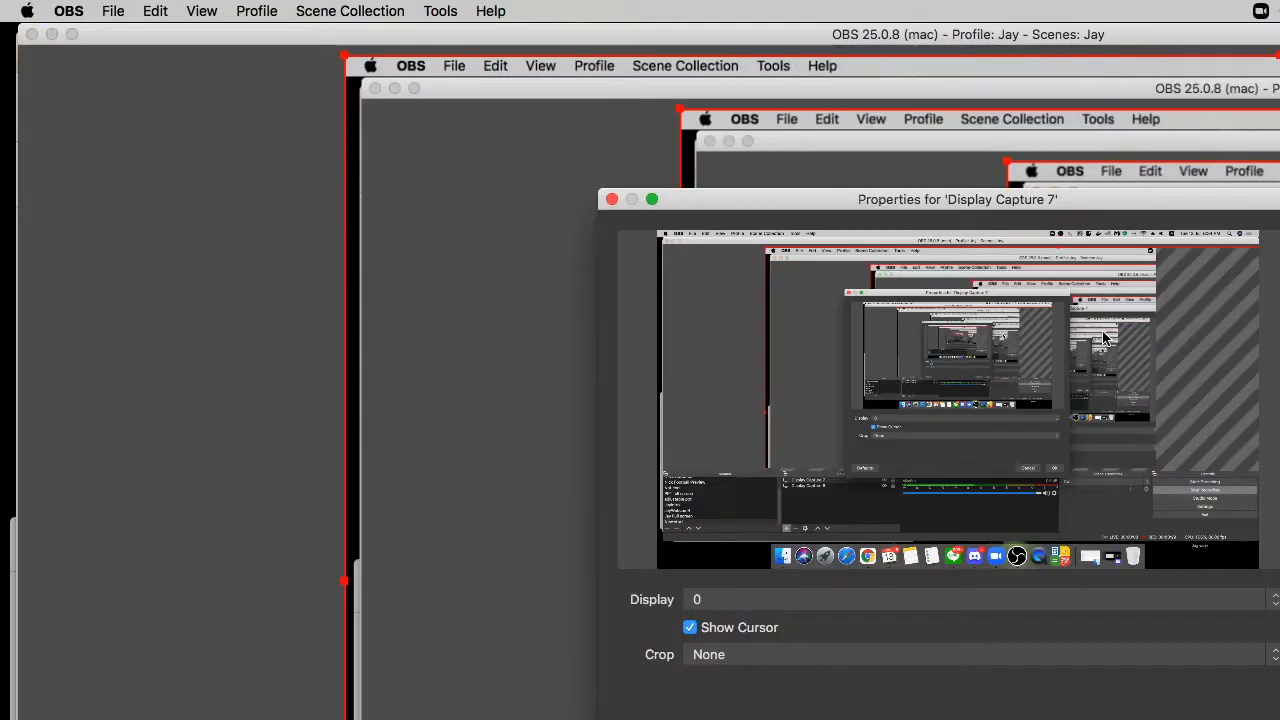
pyautogui.click(796, 604)
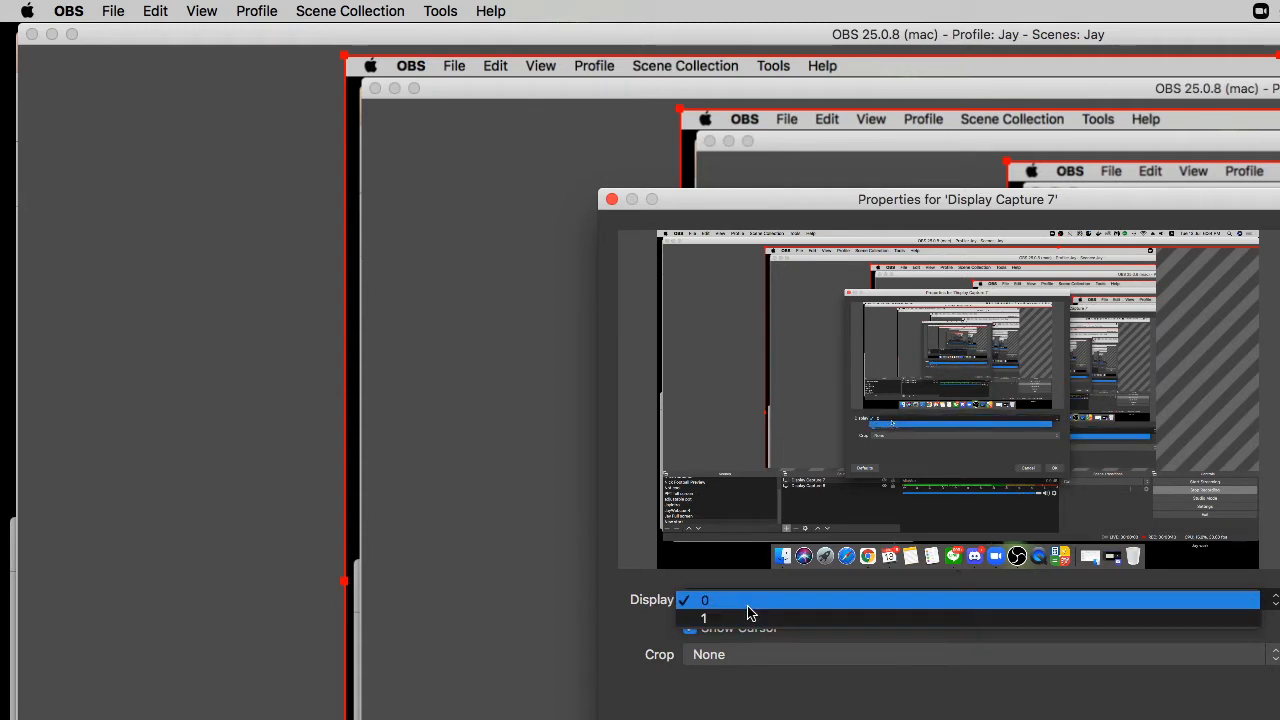
pyautogui.click(749, 609)
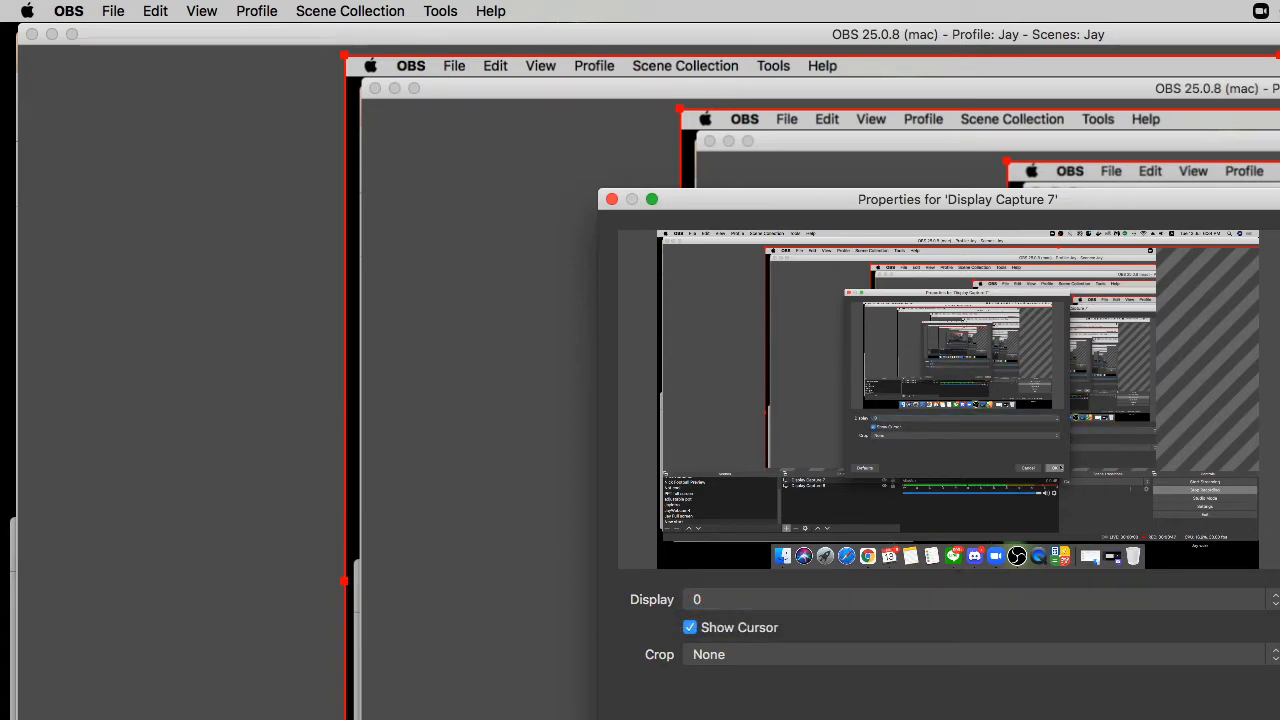
pyautogui.click(1279, 719)
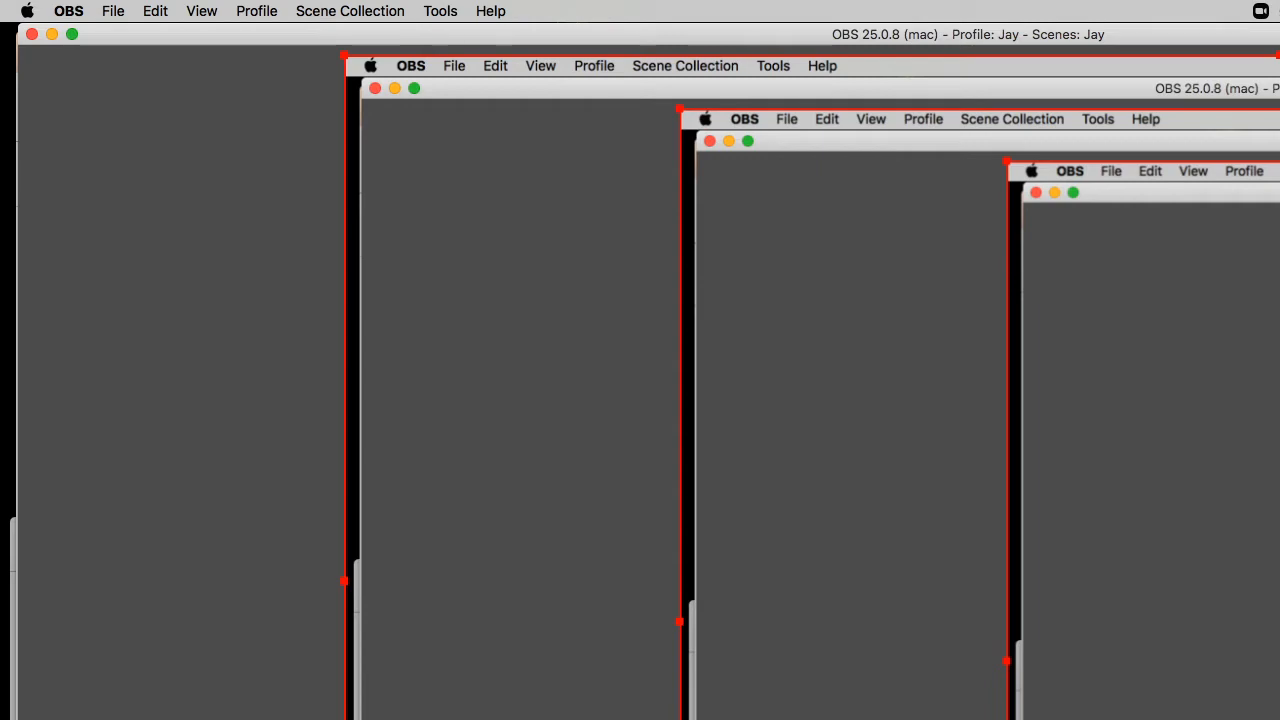
pyautogui.doubleClick(481, 719)
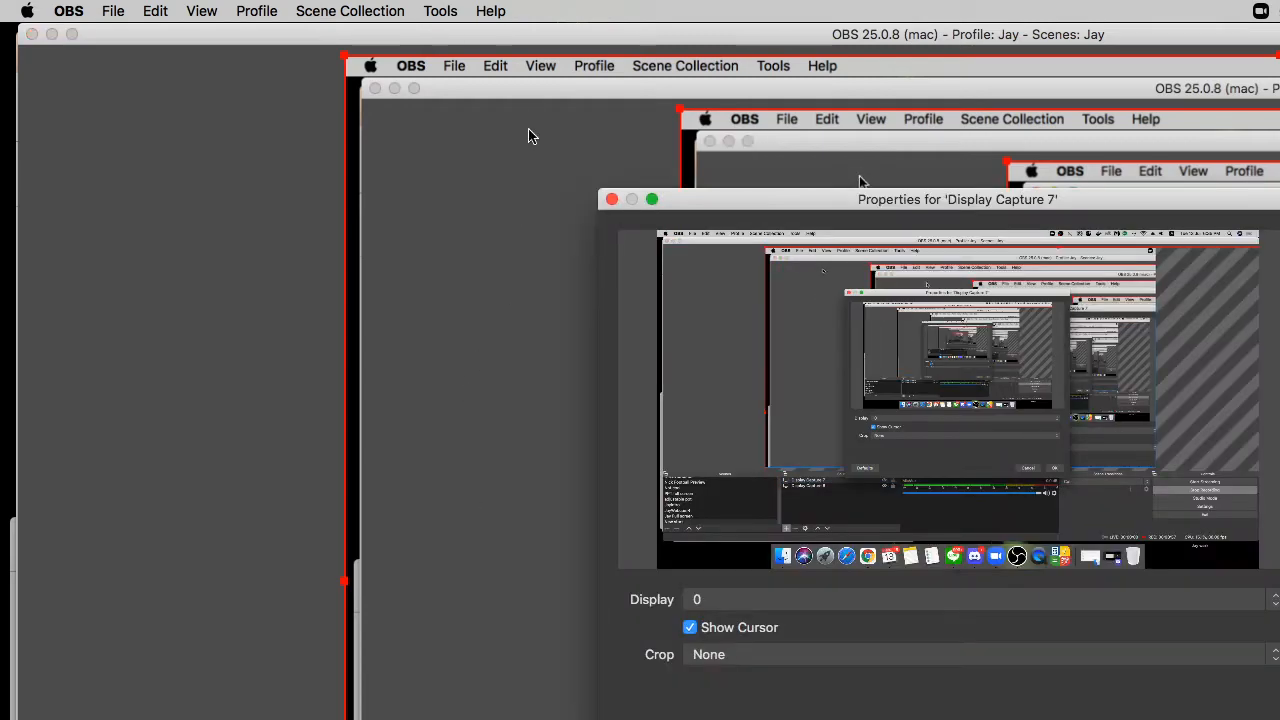
# Step: Reposition and scale the new display capture in the preview so that it fills the whole canvas
pyautogui.moveTo(345, 57); pyautogui.dragTo(860, 466)
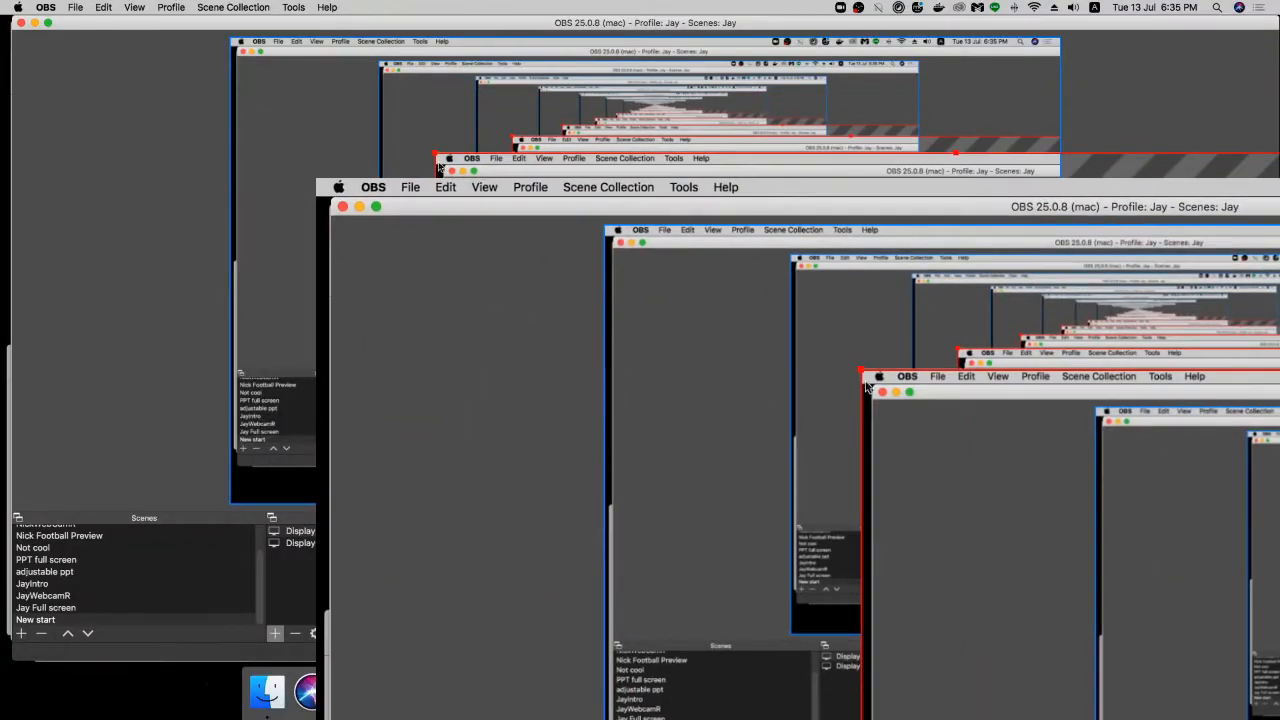
pyautogui.moveTo(435, 153); pyautogui.dragTo(597, 165)
pyautogui.moveTo(616, 252); pyautogui.dragTo(416, 113)
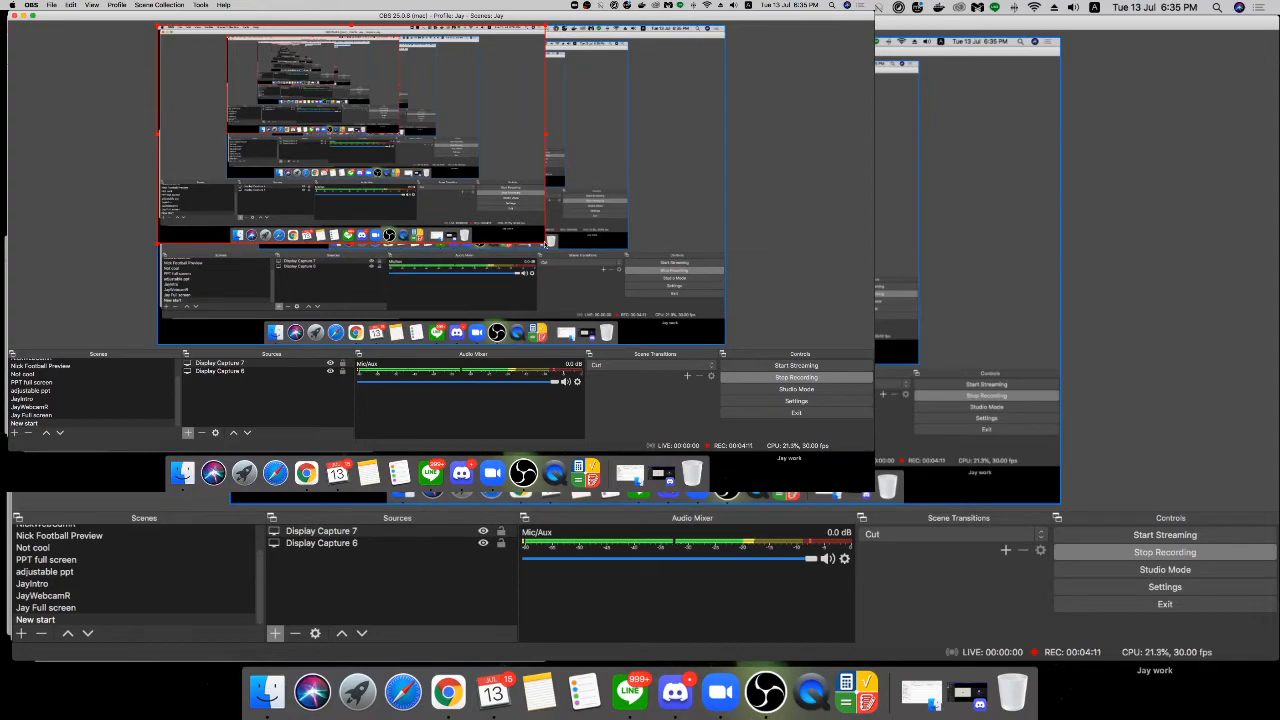
pyautogui.moveTo(543, 244); pyautogui.dragTo(1047, 509)
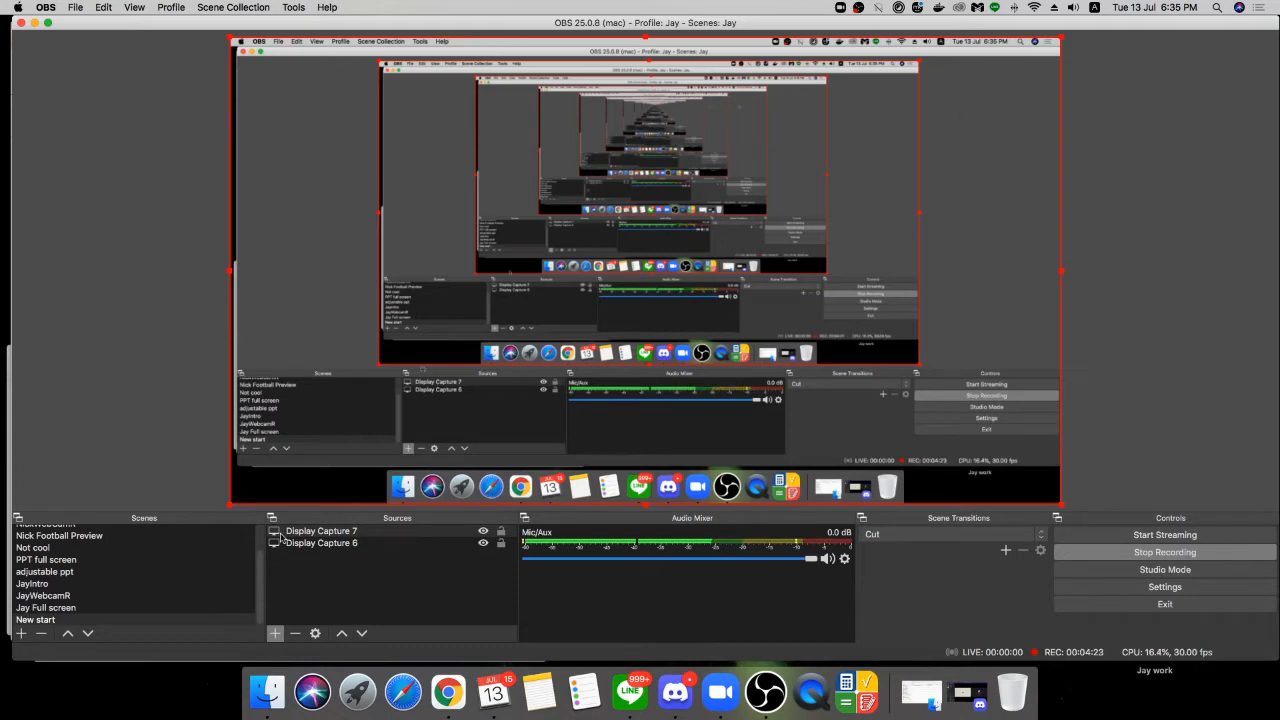
# Step: Check the Jay Full screen scene, return to New start and create a new visible Image source there
pyautogui.click(79, 610)
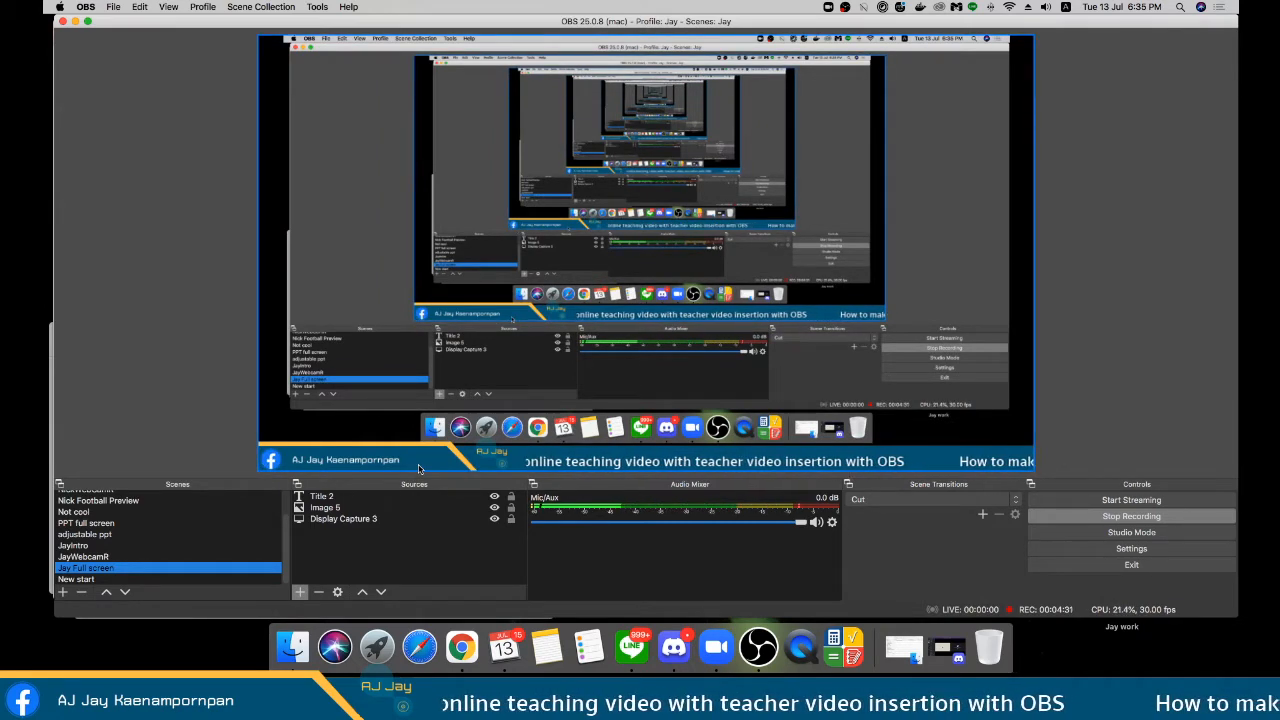
pyautogui.click(128, 580)
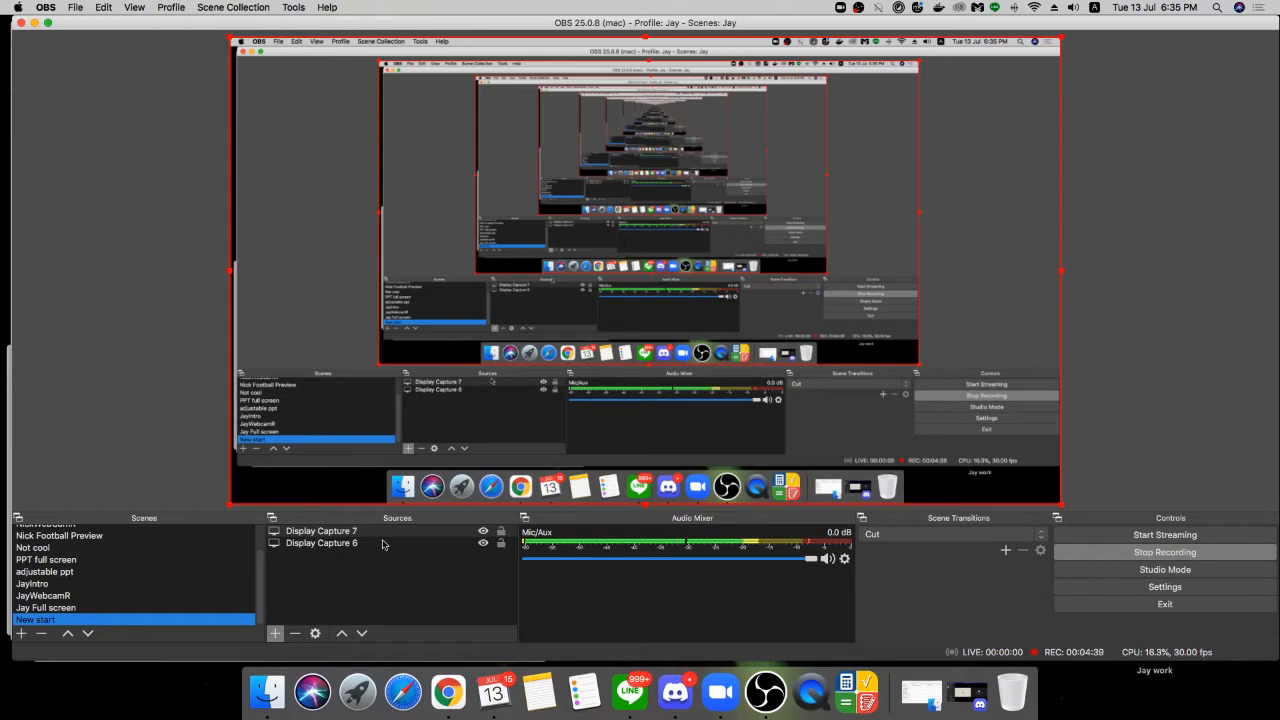
pyautogui.click(275, 634)
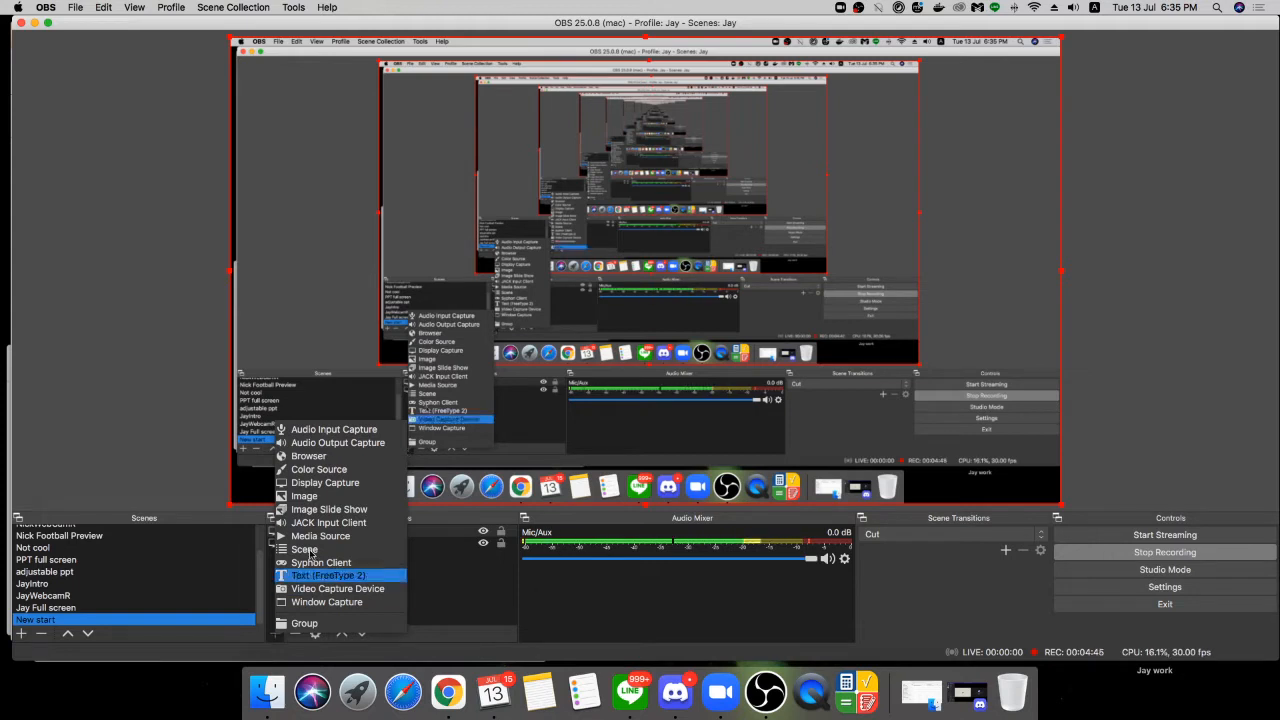
pyautogui.click(313, 497)
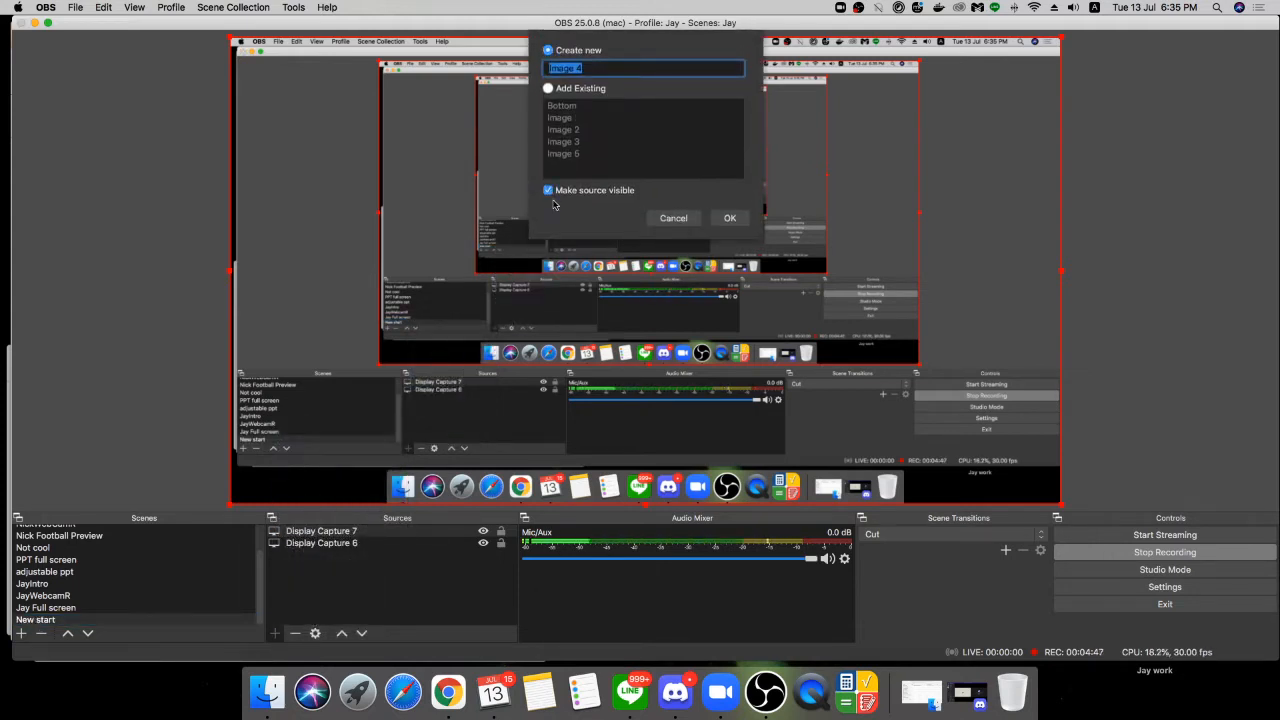
pyautogui.click(731, 219)
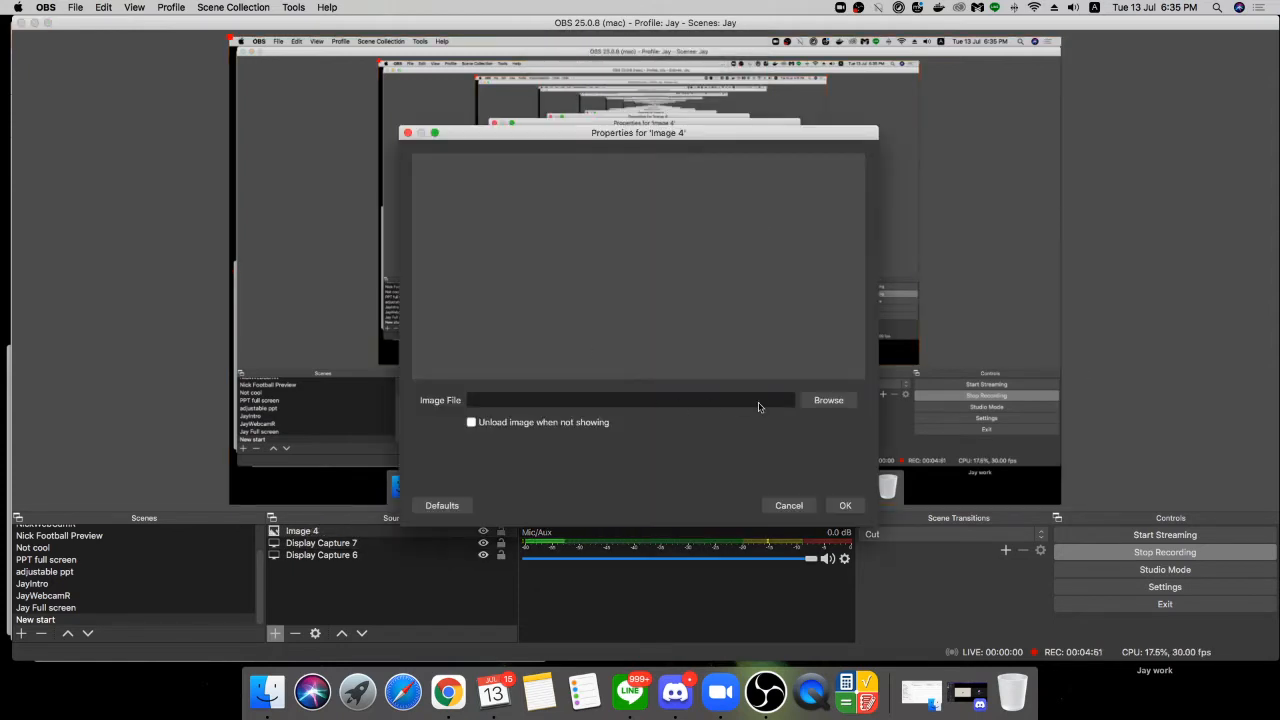
# Step: Load AJ Jay obs main.png from the Online Learning folder as the new source's image file
pyautogui.click(828, 400)
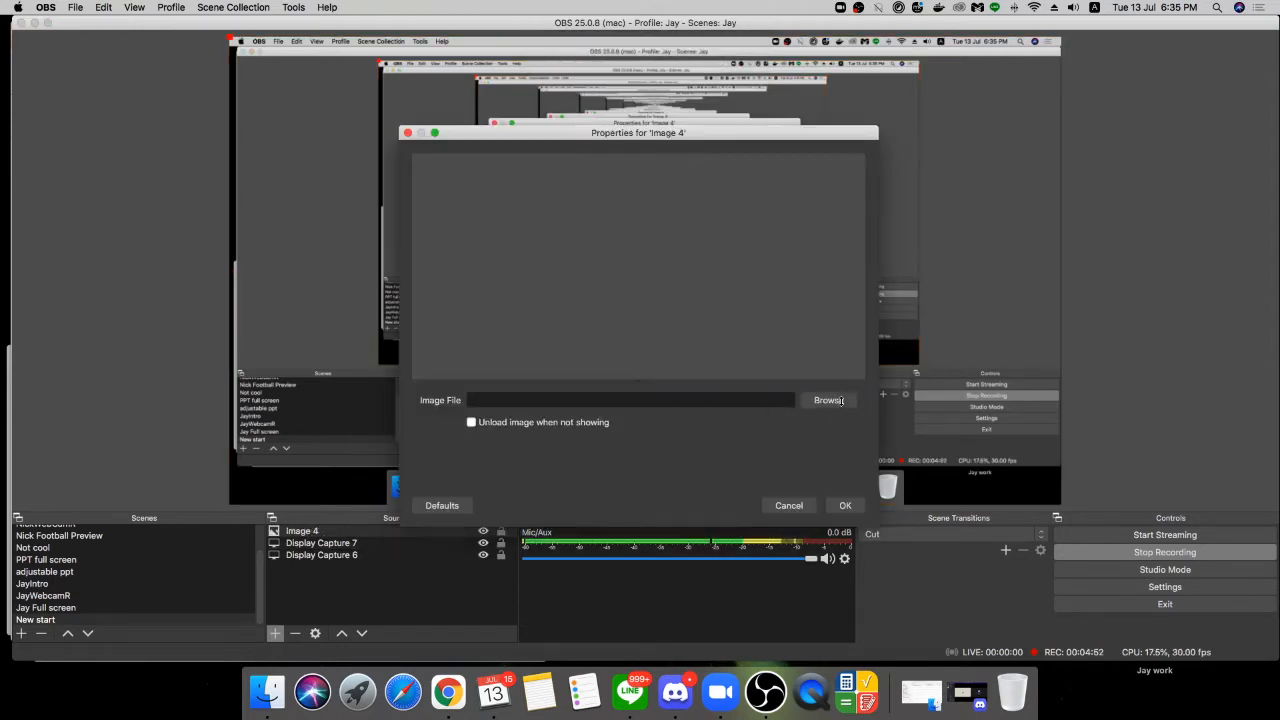
pyautogui.scroll(-10, 567, 311)
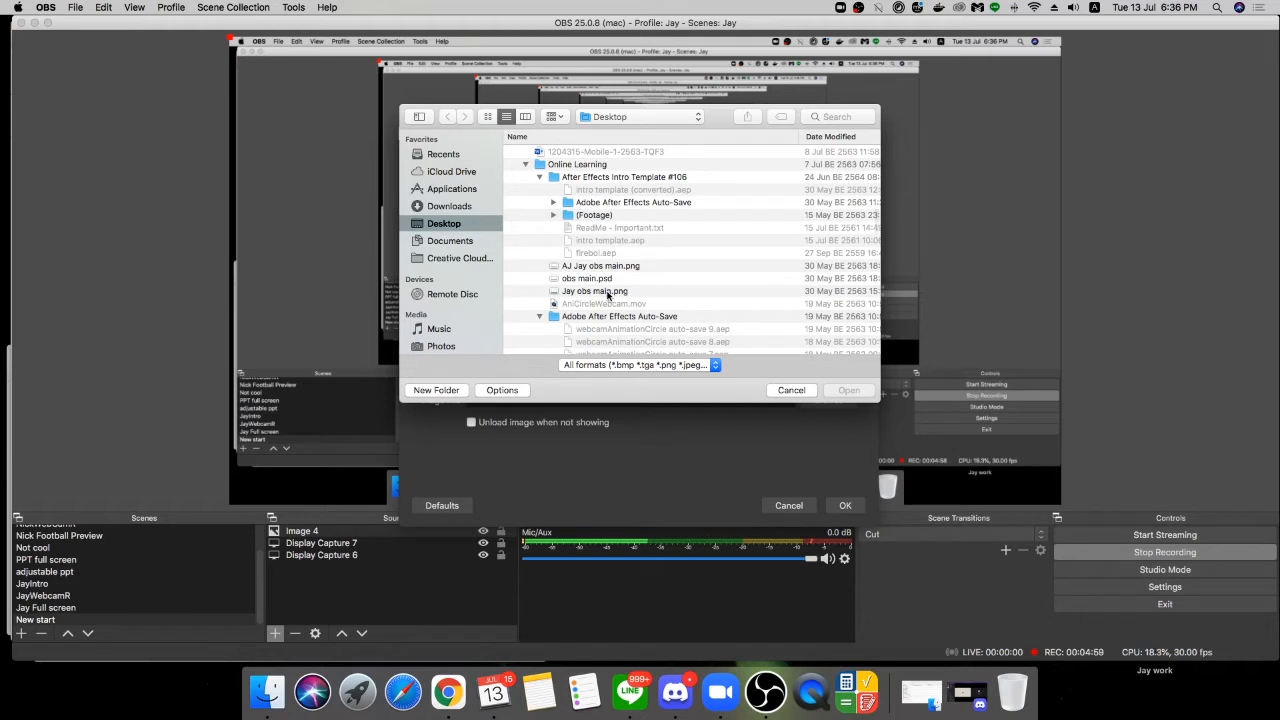
pyautogui.click(607, 293)
pyautogui.click(616, 266)
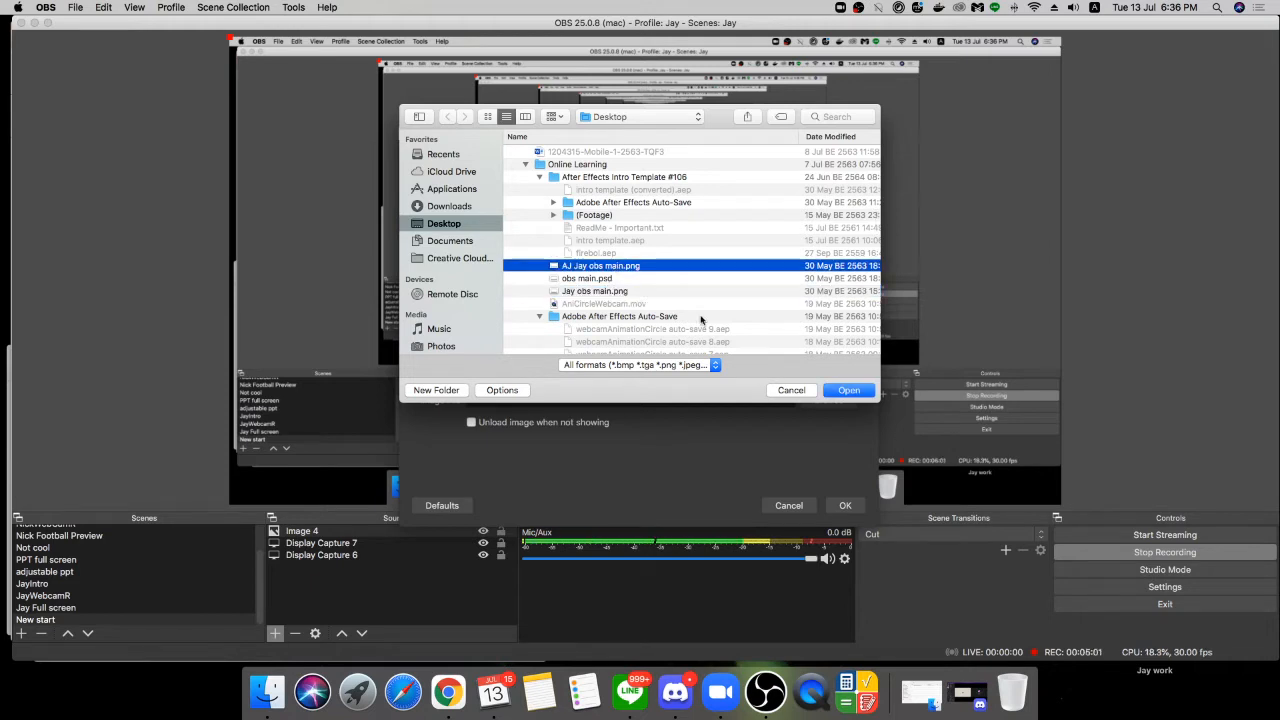
pyautogui.click(849, 390)
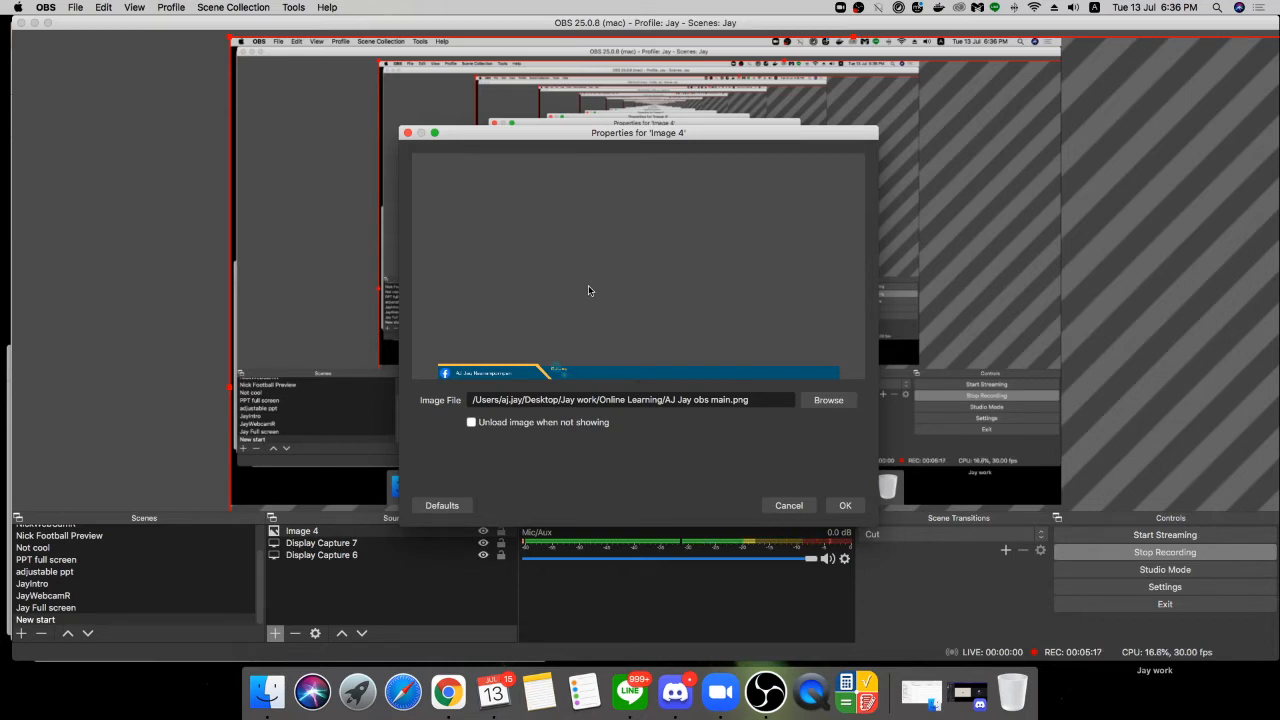
pyautogui.click(846, 505)
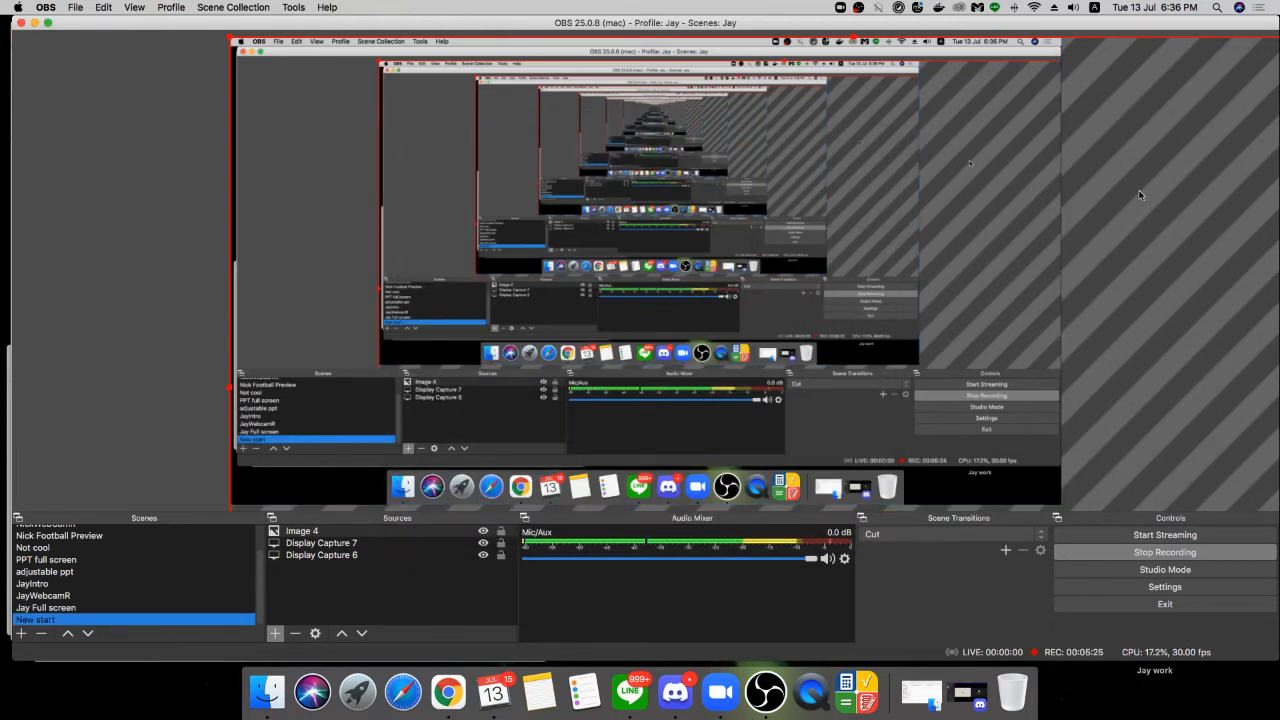
# Step: Move the banner image to the canvas's upper-left corner and scale it to cover the full canvas
pyautogui.moveTo(1139, 195); pyautogui.dragTo(1018, 256)
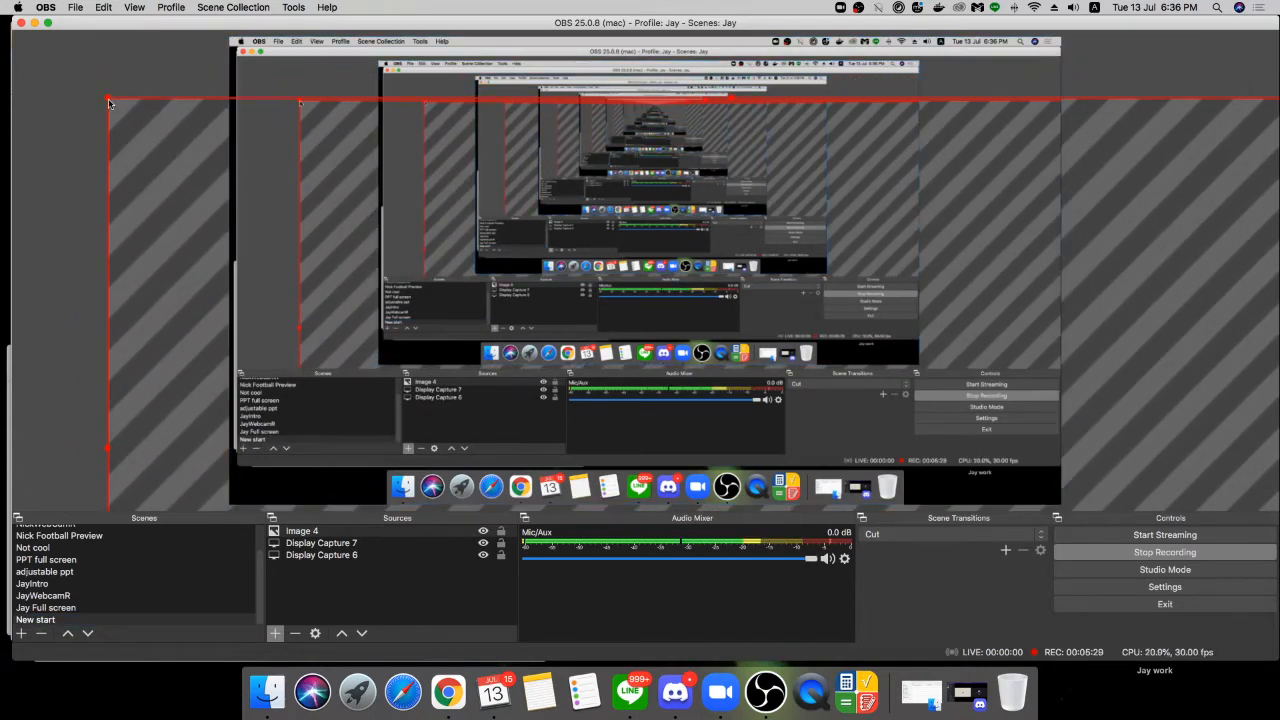
pyautogui.moveTo(107, 97); pyautogui.dragTo(719, 64)
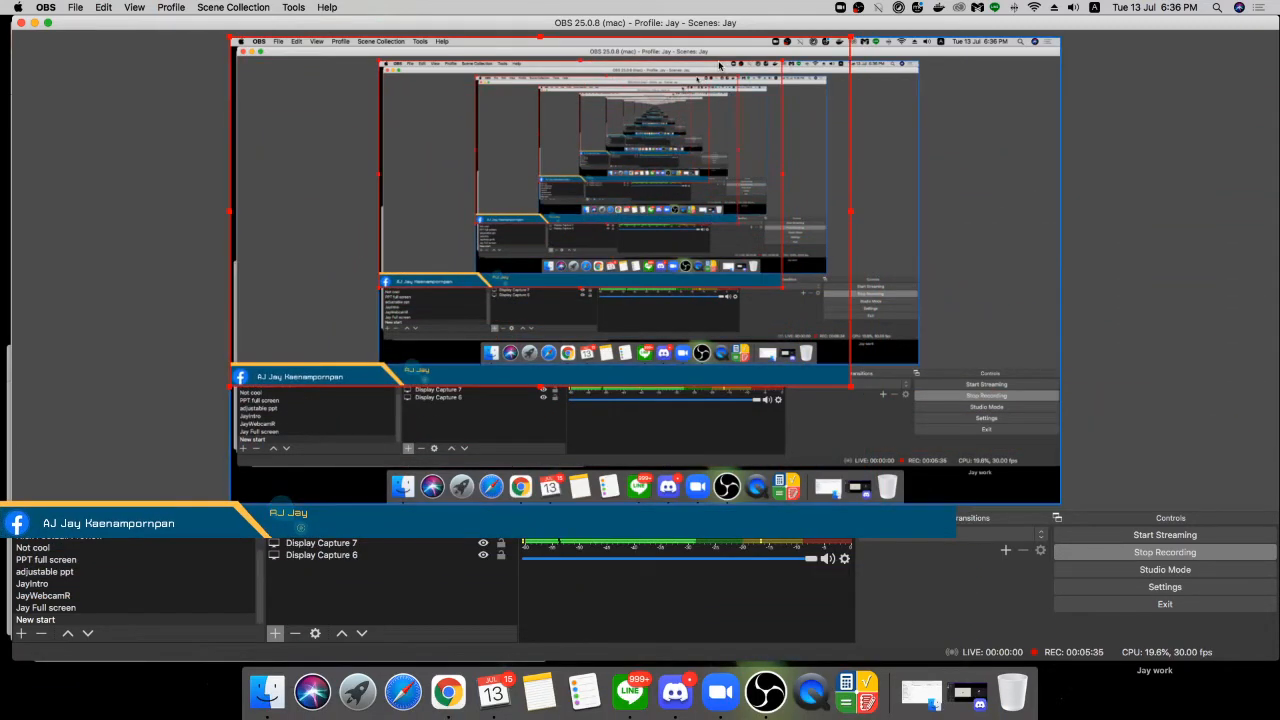
pyautogui.moveTo(850, 385); pyautogui.dragTo(1059, 504)
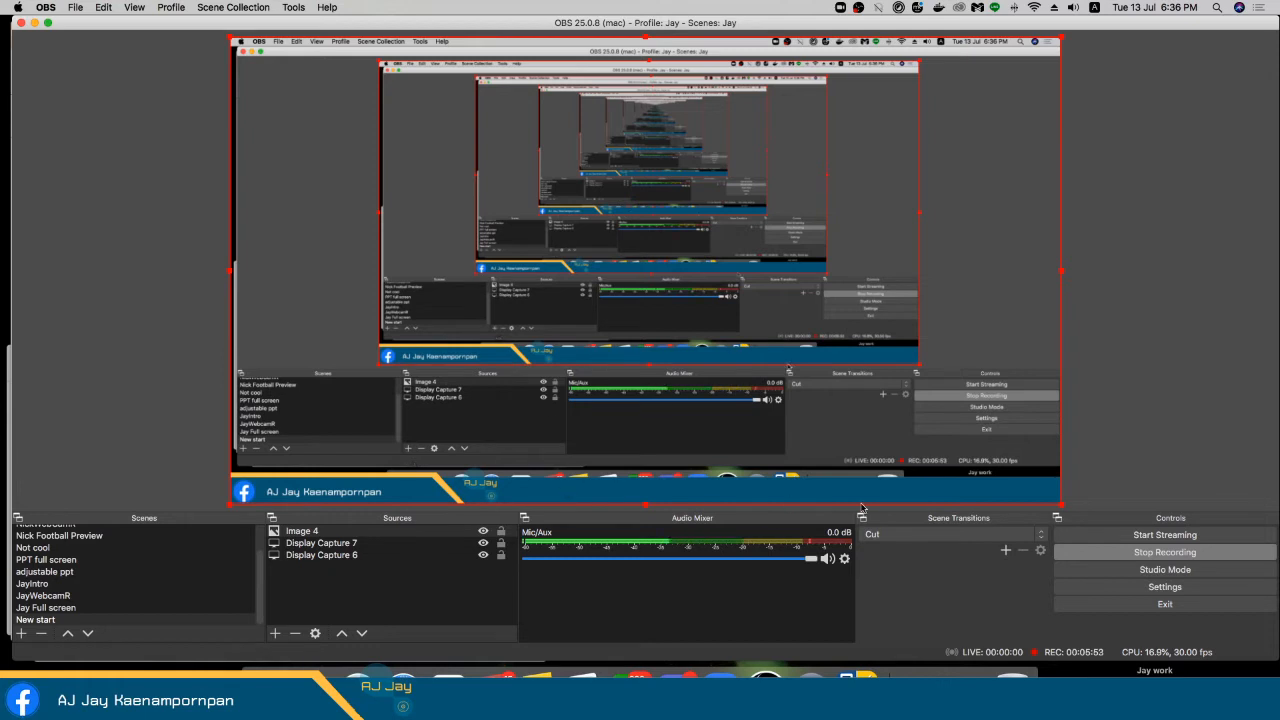
# Step: Create a new visible Text (FreeType 2) source that reads "Introduction to OBS"
pyautogui.click(275, 635)
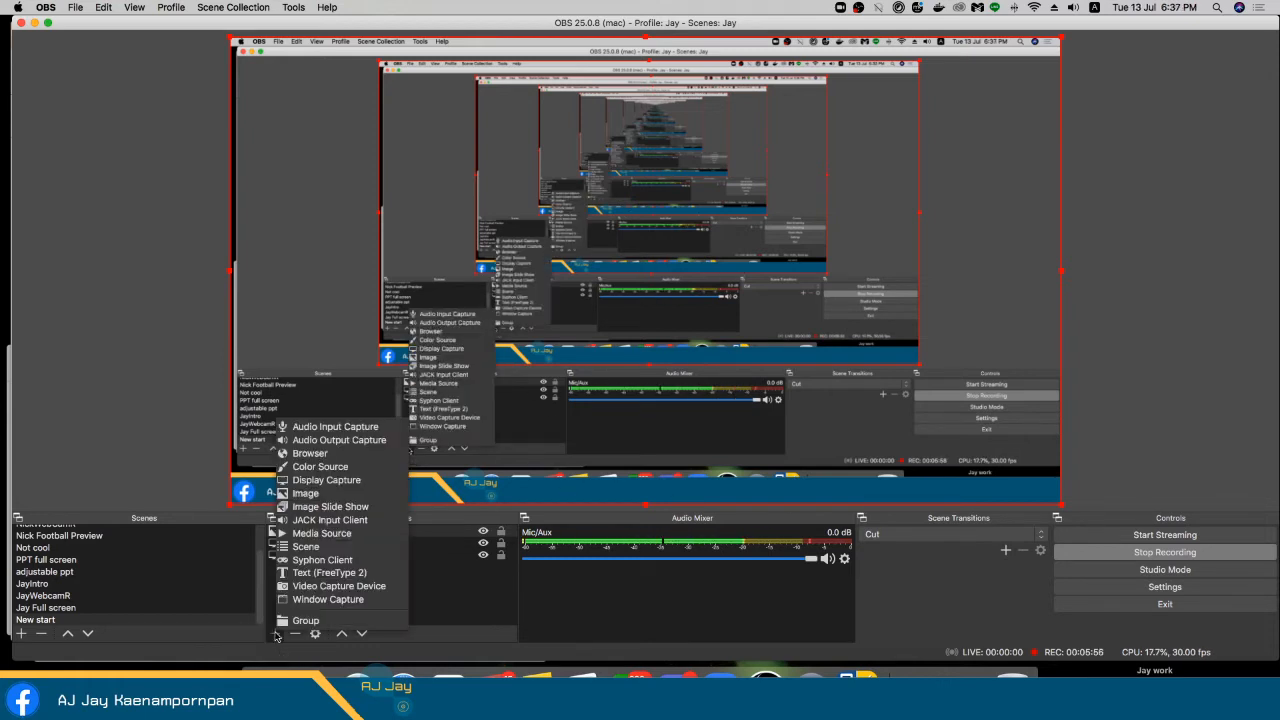
pyautogui.click(307, 577)
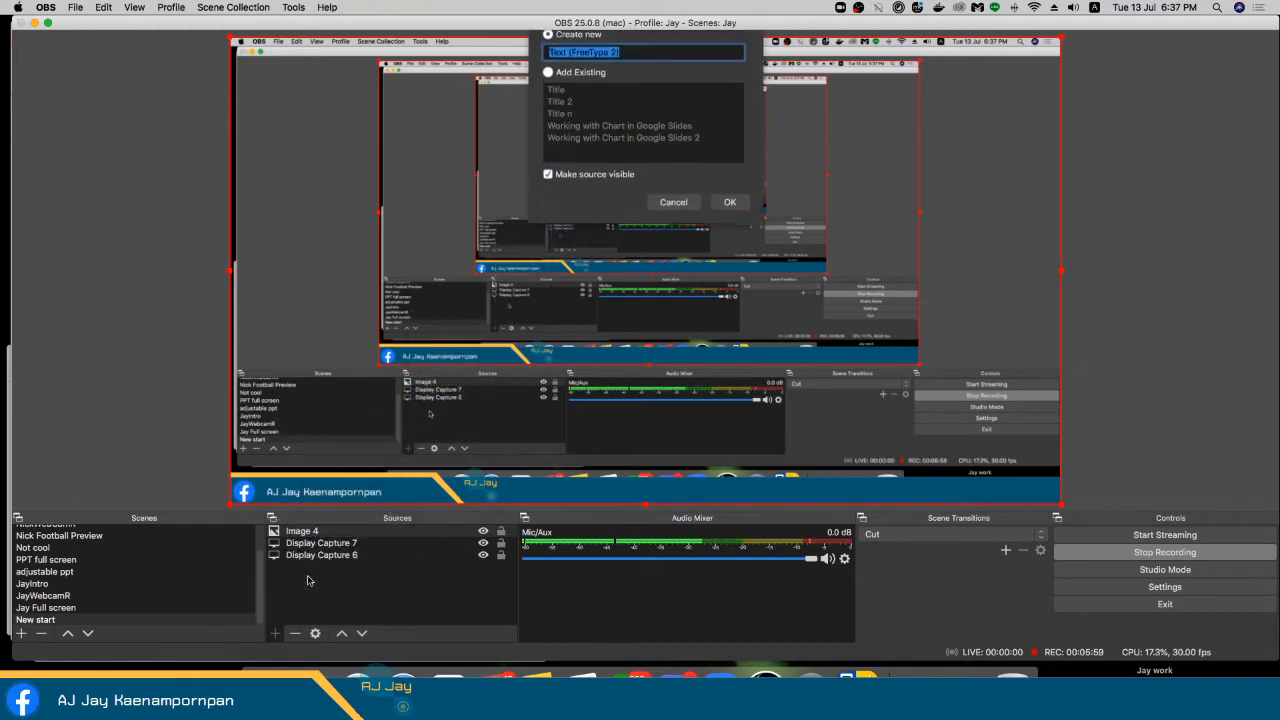
pyautogui.click(733, 218)
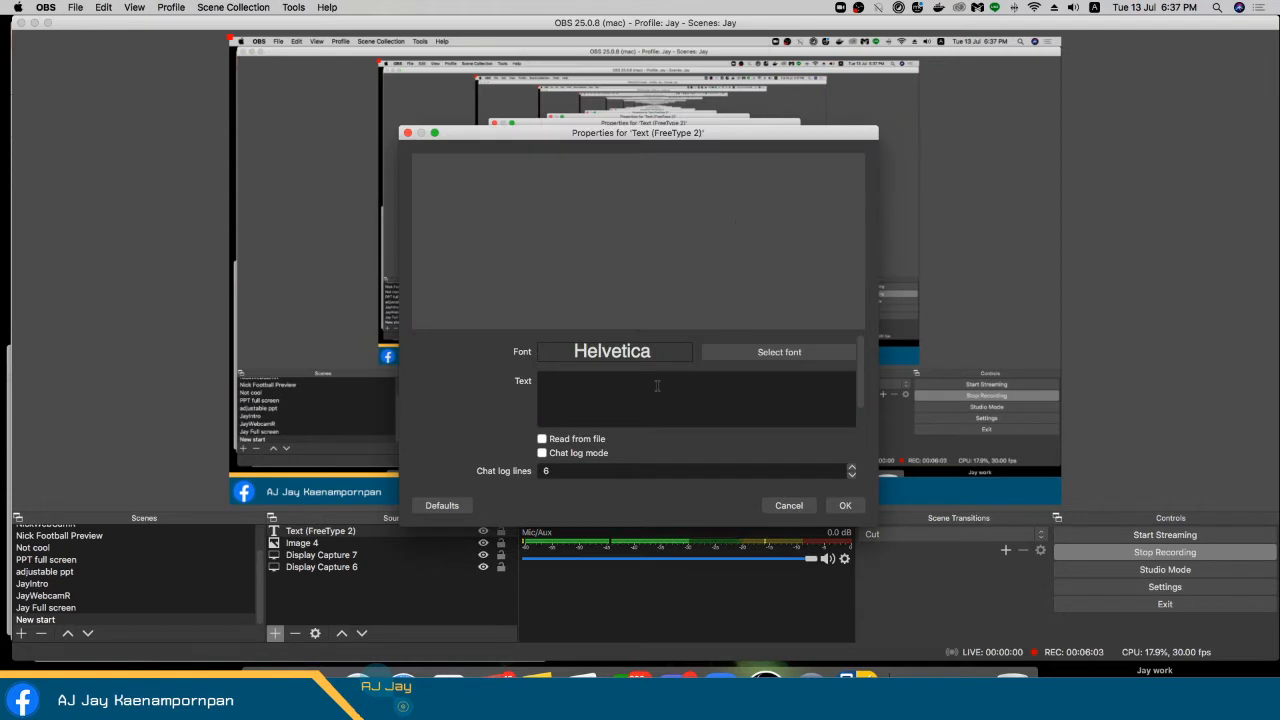
pyautogui.click(647, 389)
pyautogui.write('Int')
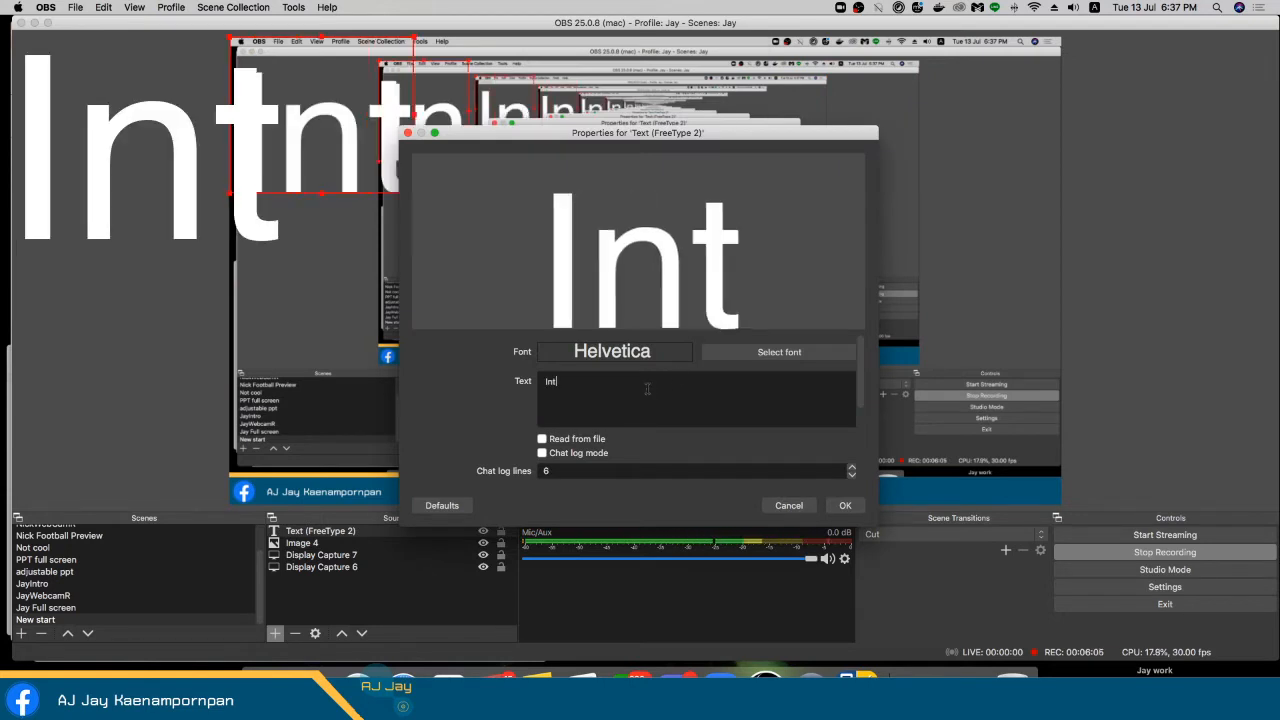
pyautogui.write('roduction to OBS')
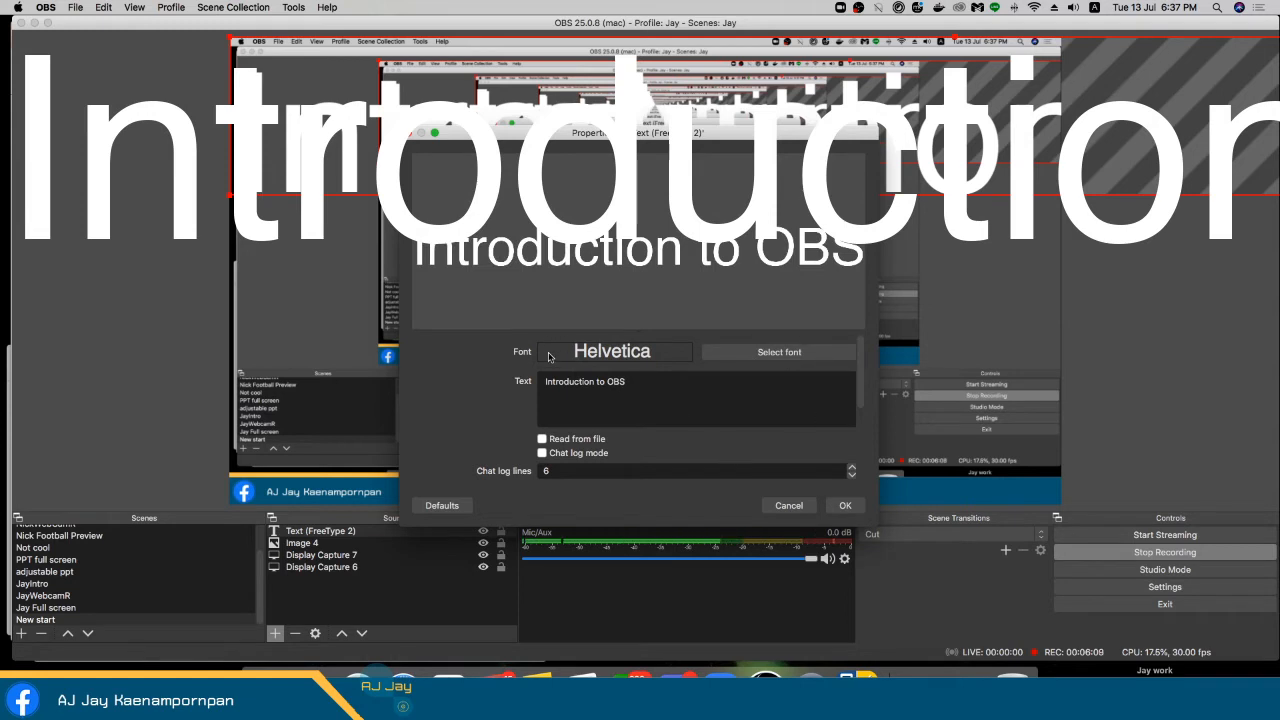
# Step: Set the title text's font to Helvetica Regular at size 96 and apply the source properties
pyautogui.click(777, 355)
pyautogui.scroll(-5, 748, 276)
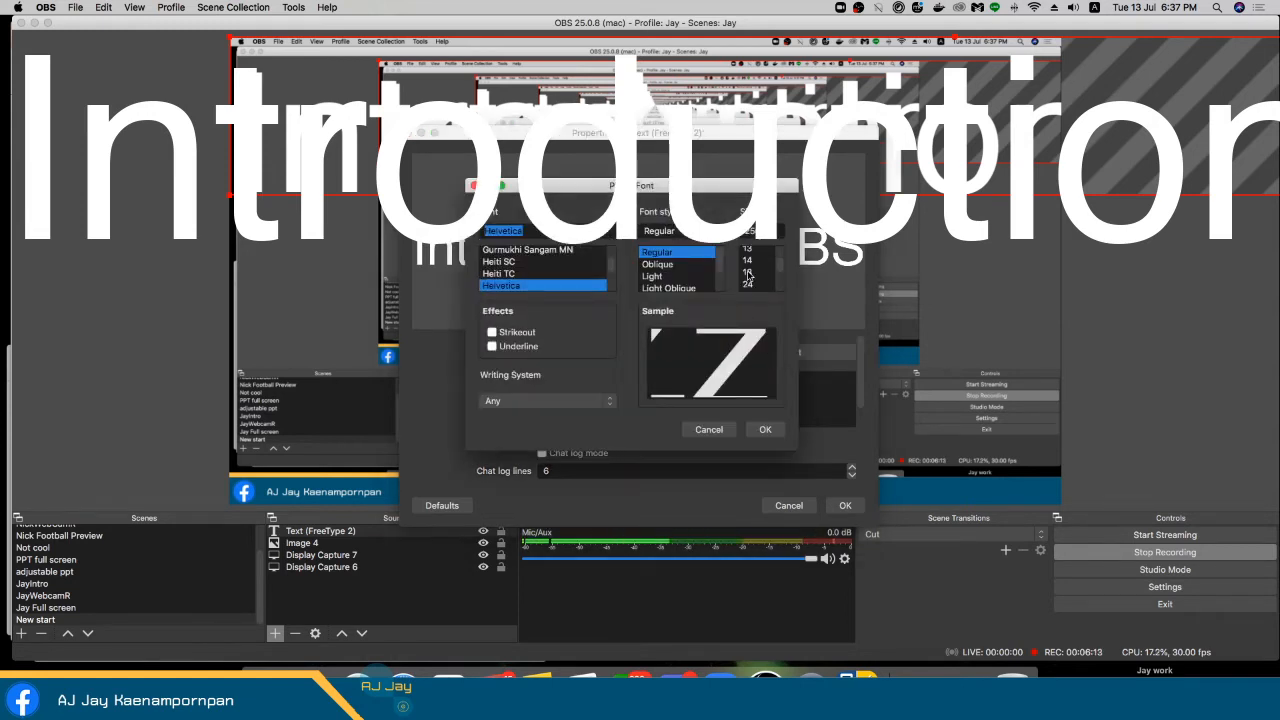
pyautogui.click(758, 288)
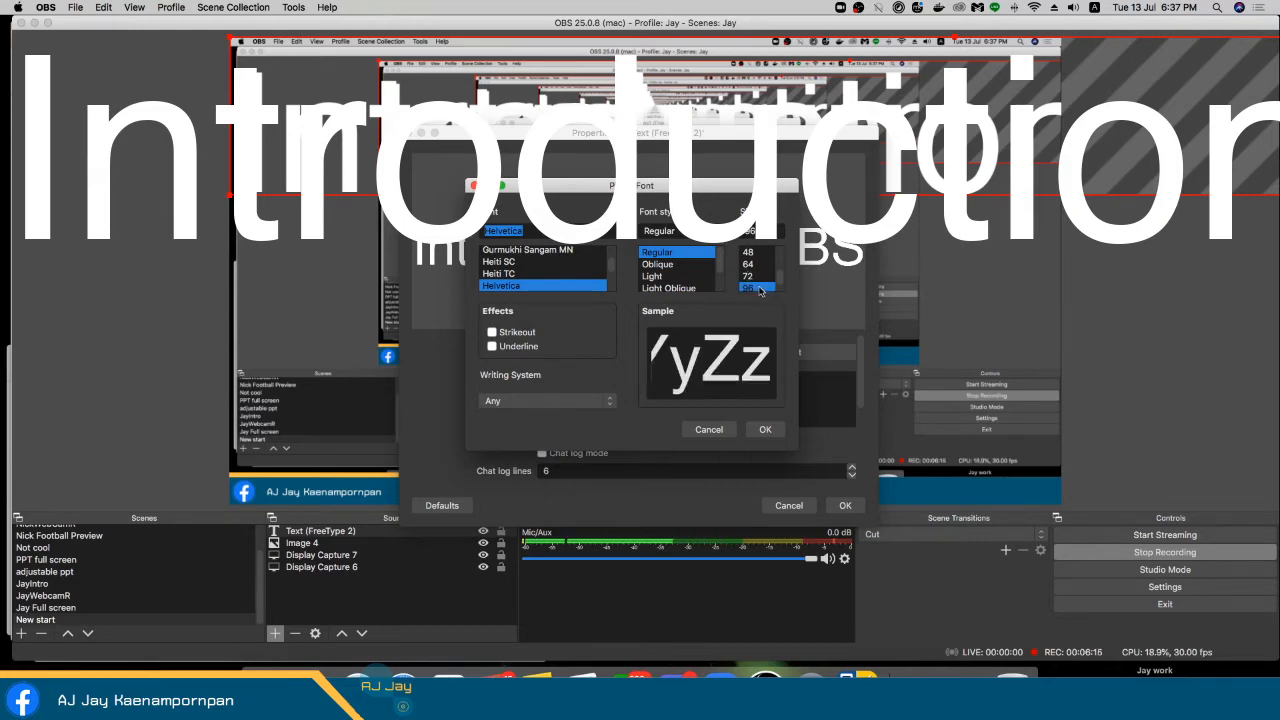
pyautogui.click(765, 430)
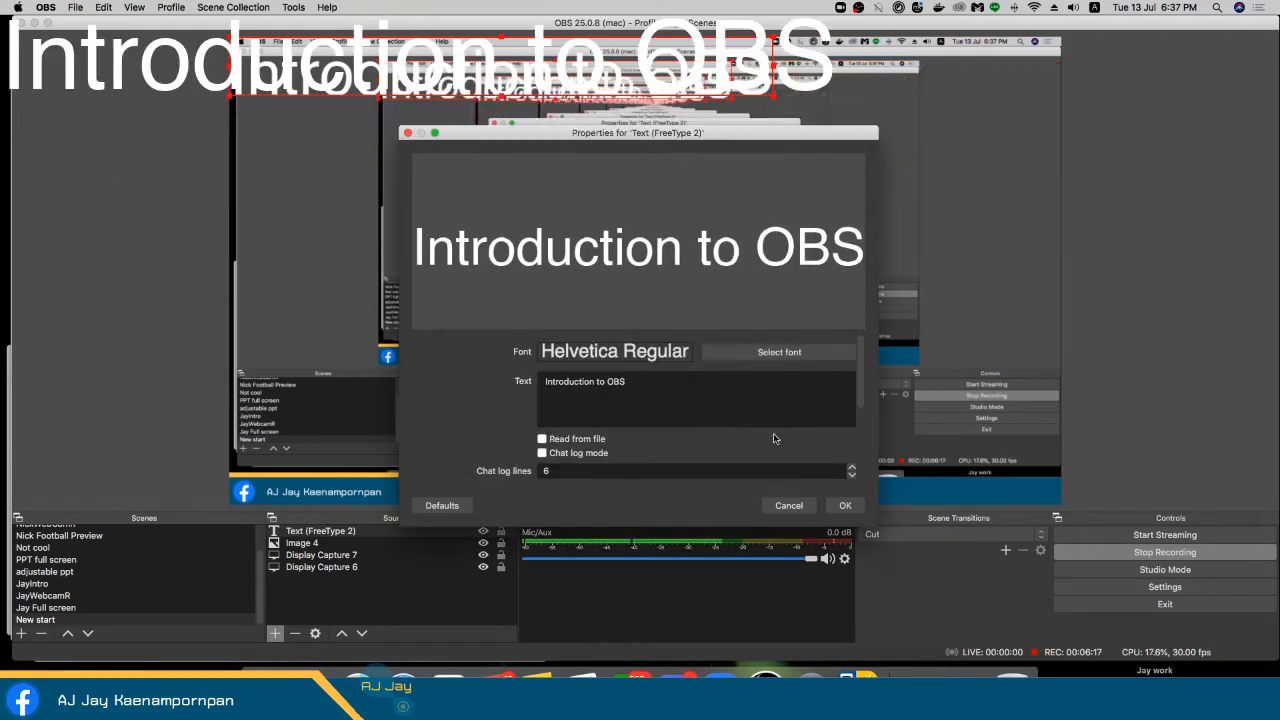
pyautogui.click(845, 506)
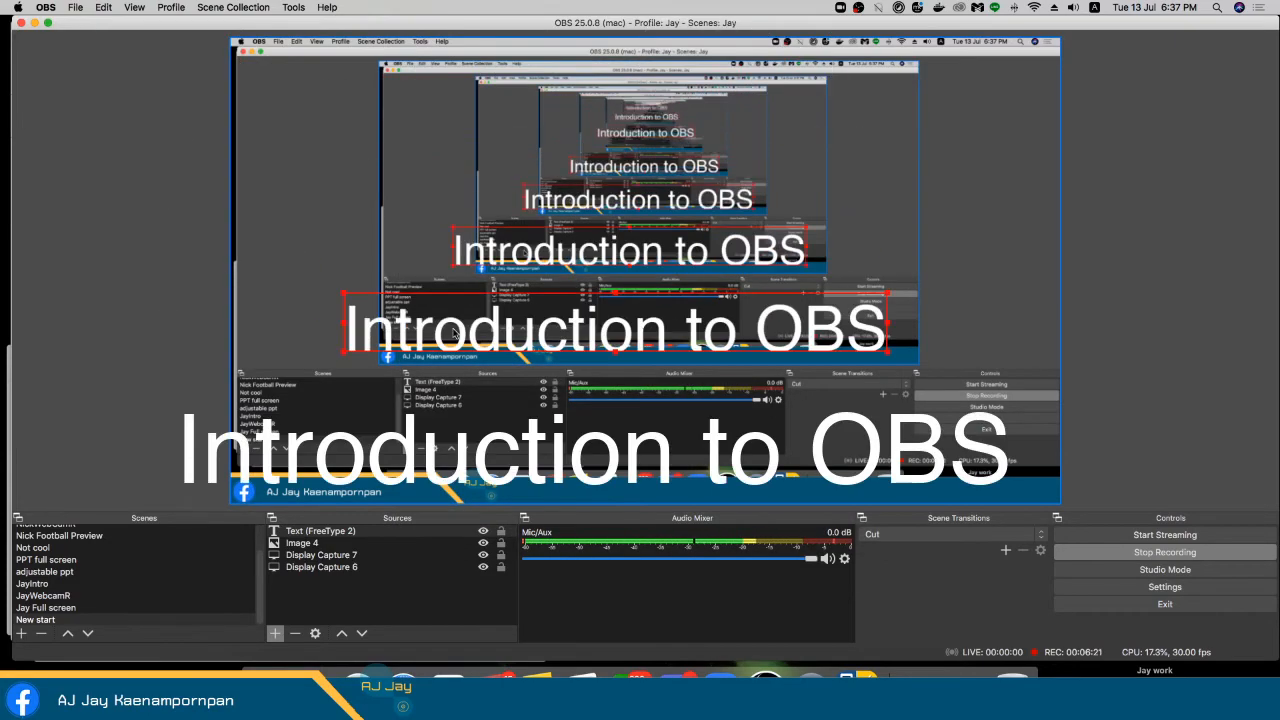
# Step: Move the title onto the blue part of the lower banner and scale it down to fit within the banner's height
pyautogui.moveTo(454, 332); pyautogui.dragTo(619, 486)
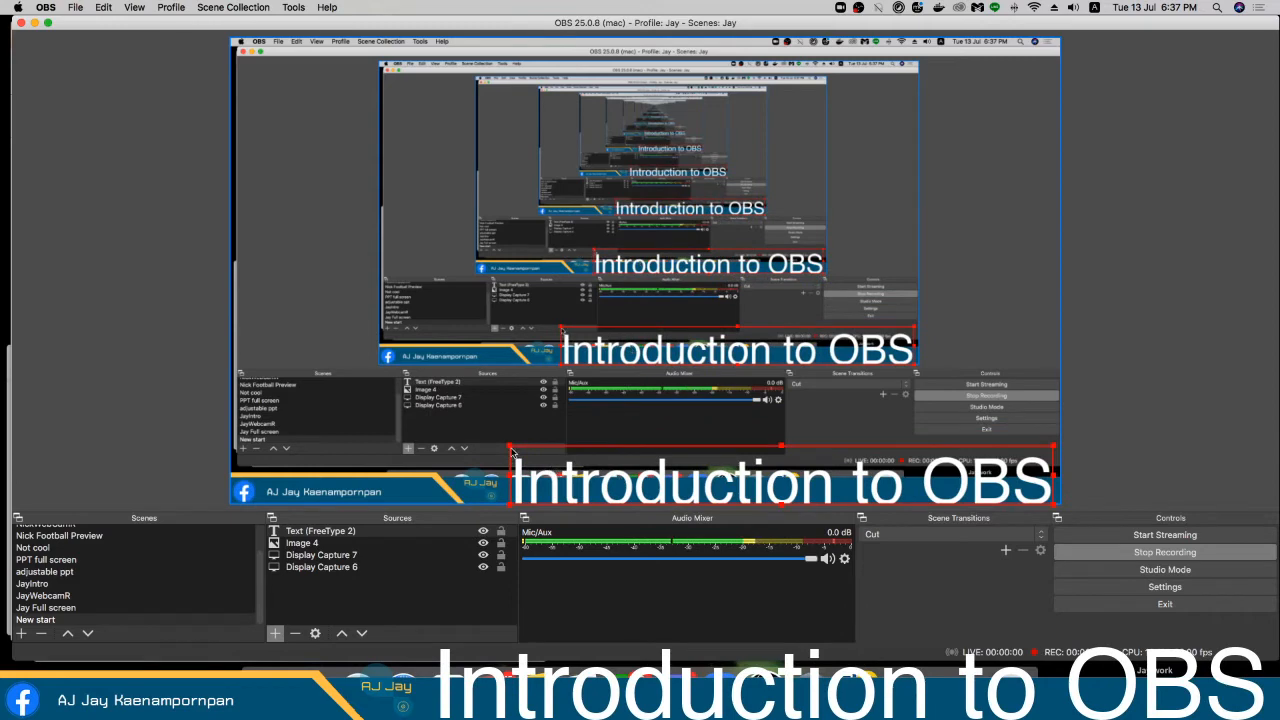
pyautogui.moveTo(511, 452); pyautogui.dragTo(592, 488)
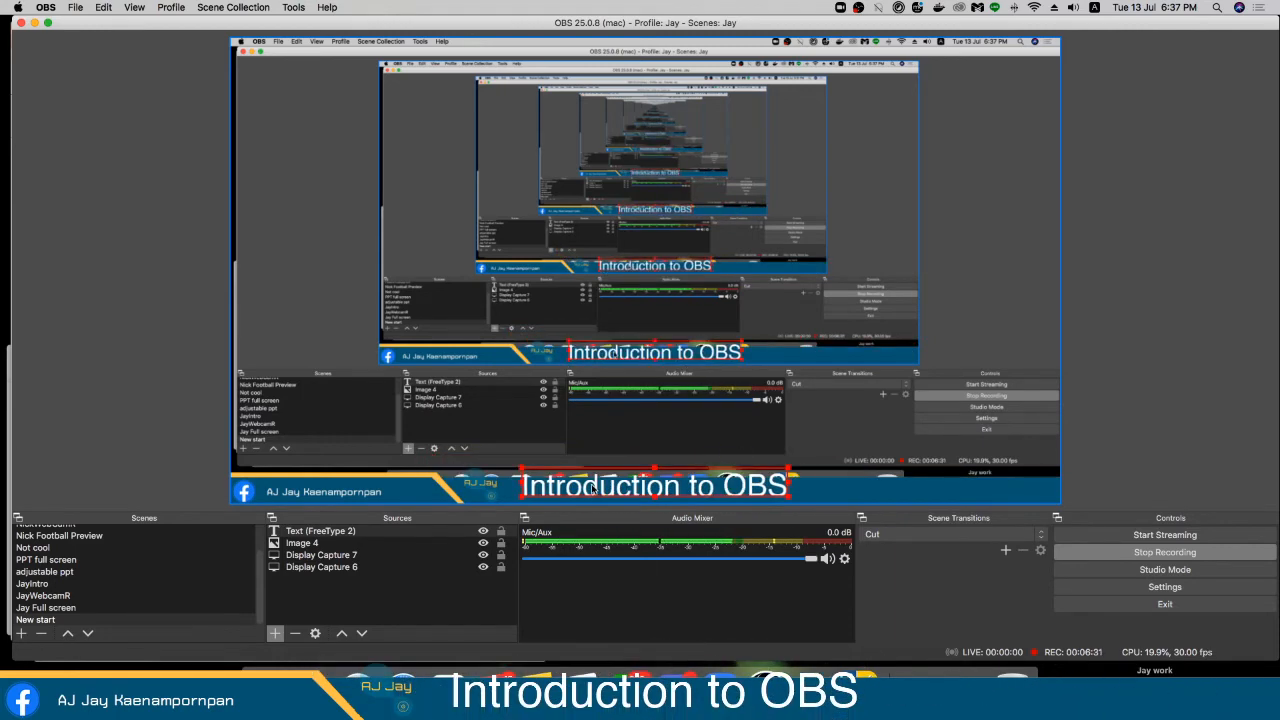
pyautogui.moveTo(521, 468); pyautogui.dragTo(556, 489)
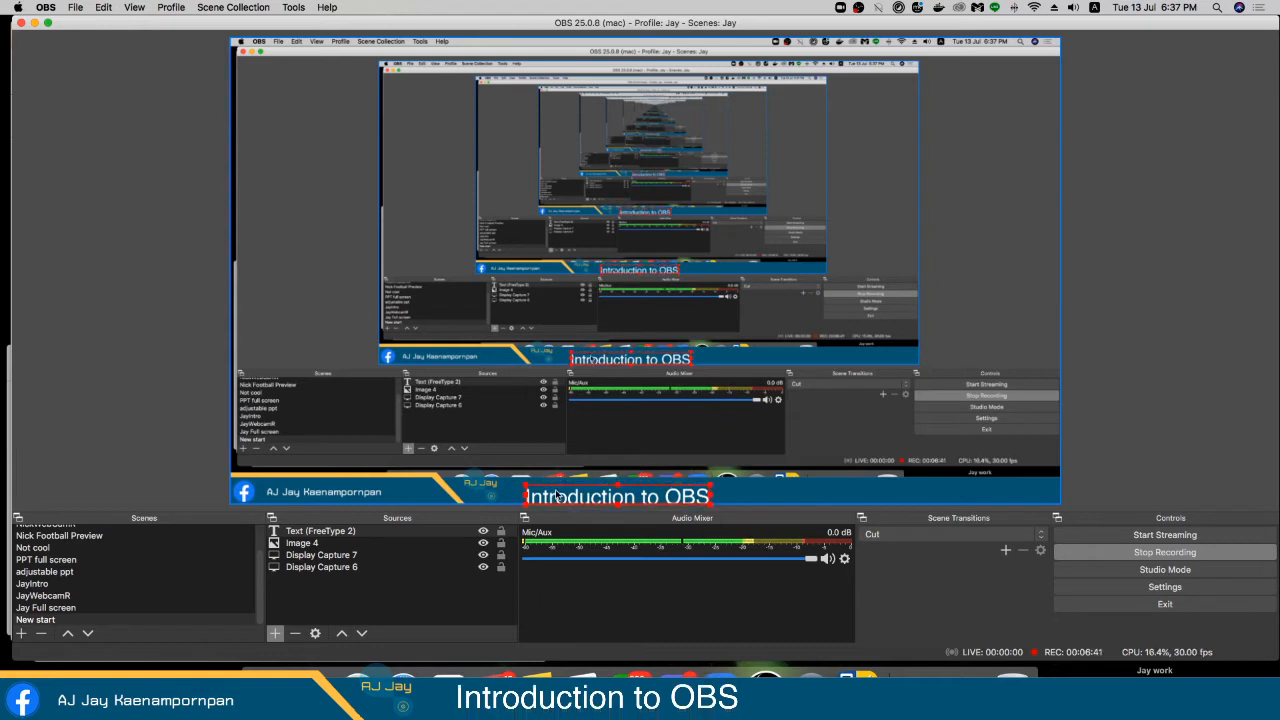
pyautogui.click(309, 552)
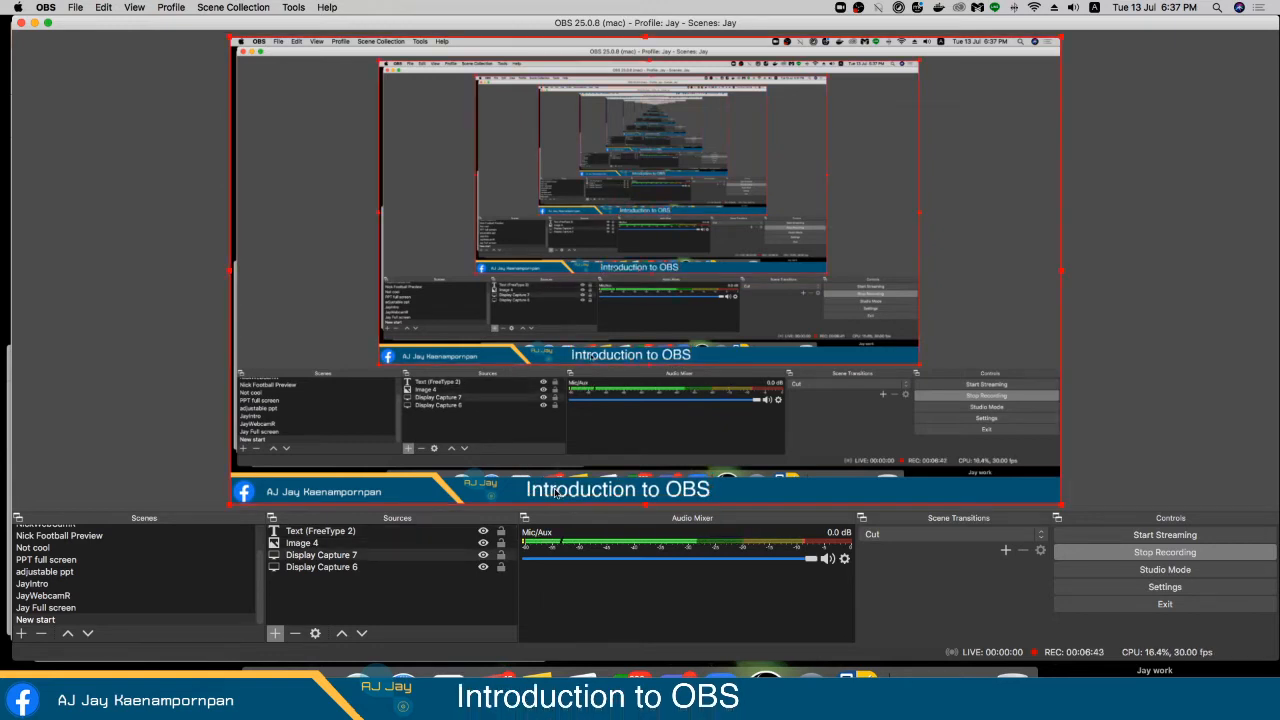
# Step: Increase the title source's custom text width so its box spans the rest of the banner
pyautogui.doubleClick(345, 532)
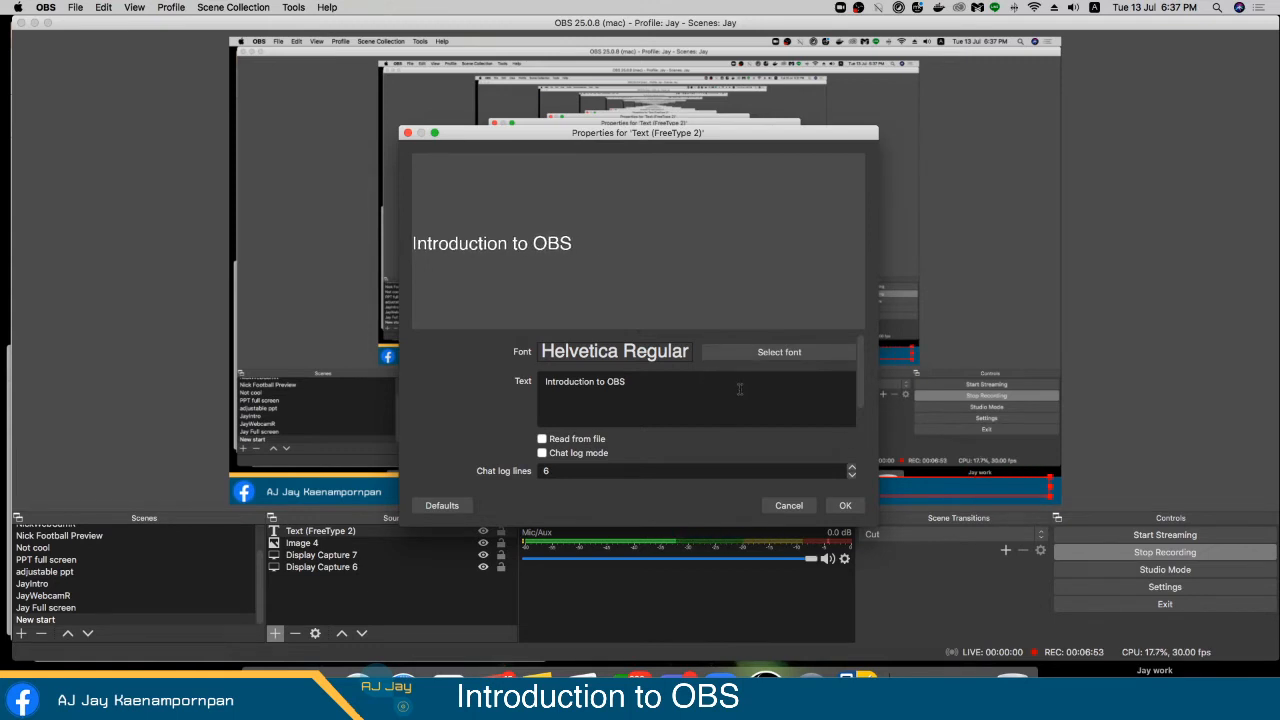
pyautogui.click(845, 506)
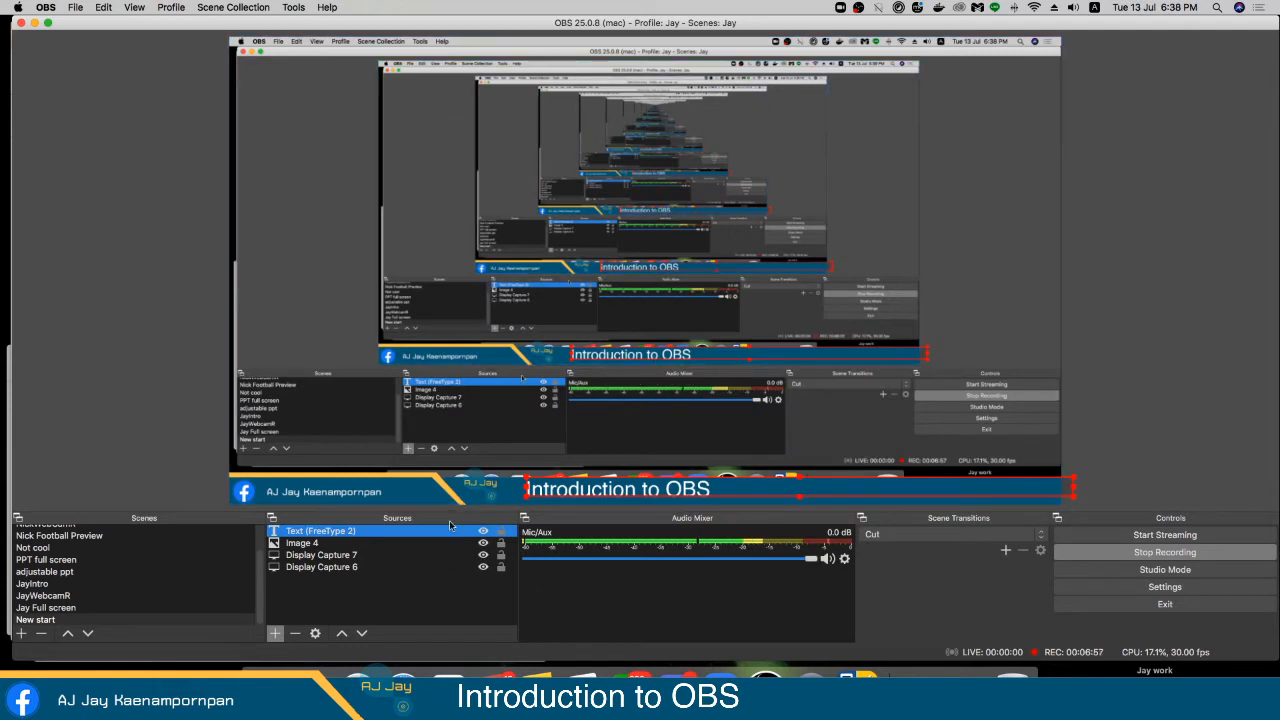
# Step: Add a Scroll effect filter to the title text source, keeping the default filter name
pyautogui.rightClick(390, 538)
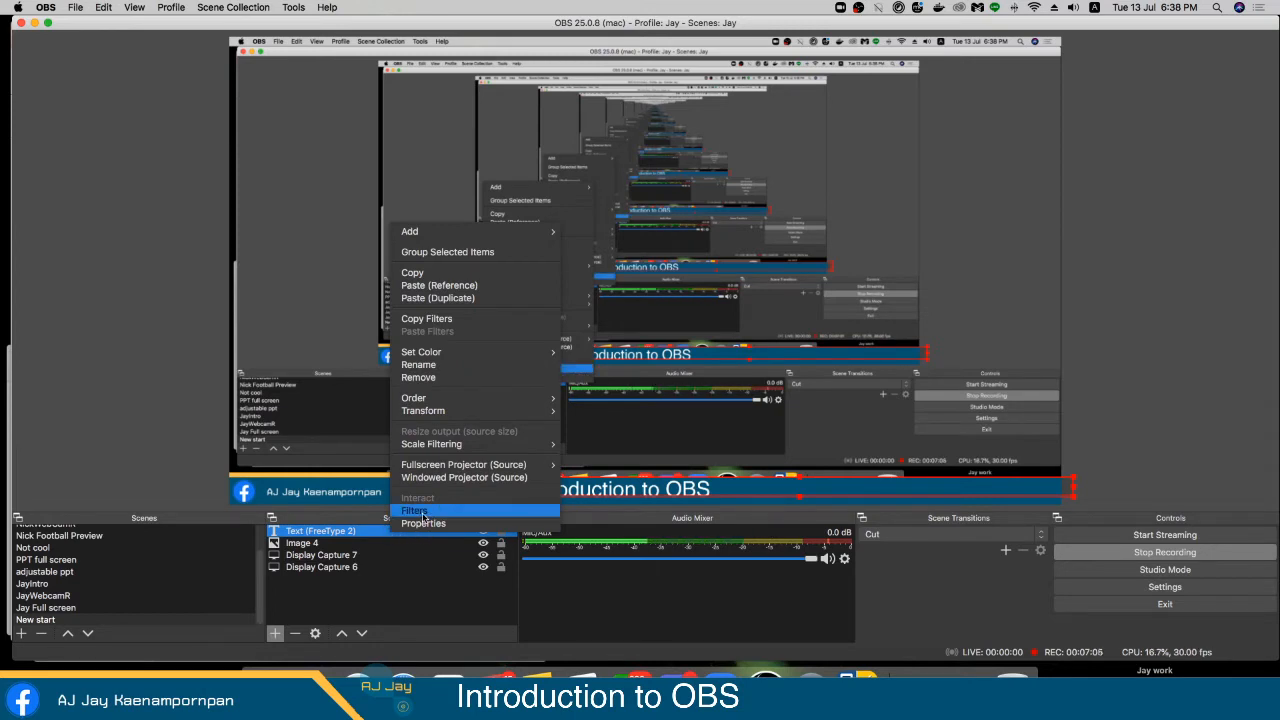
pyautogui.click(414, 511)
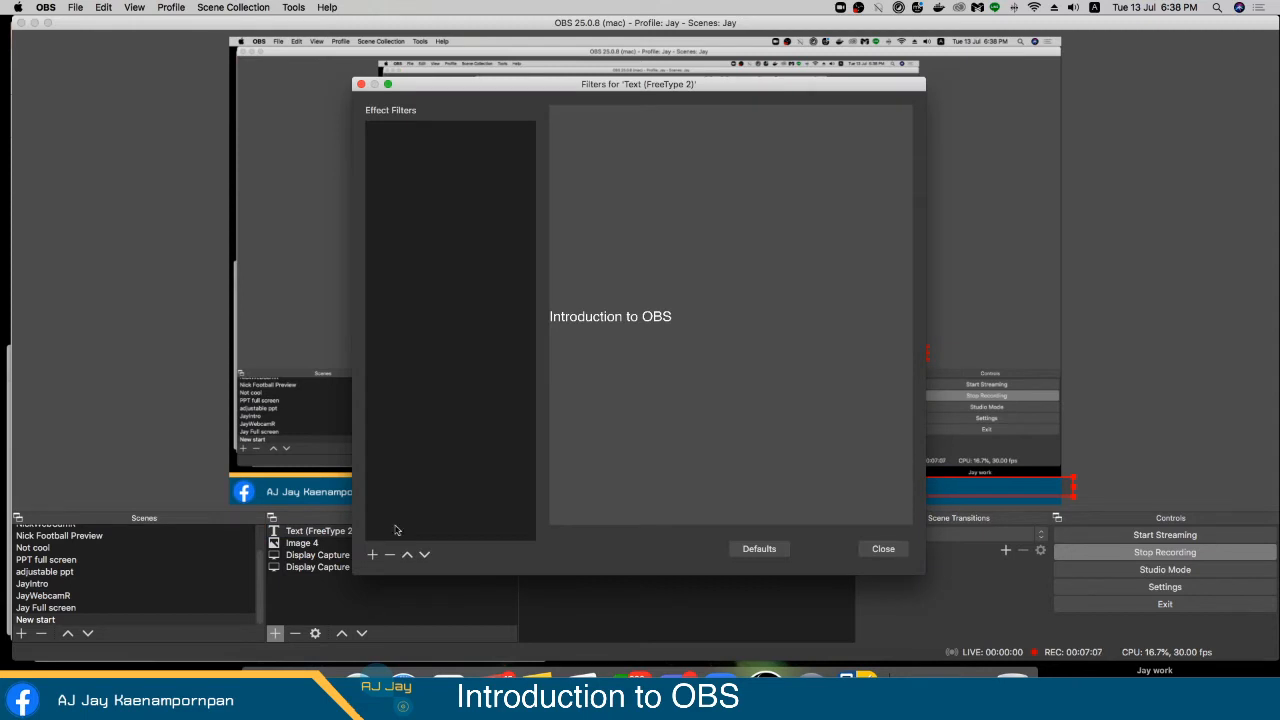
pyautogui.click(371, 556)
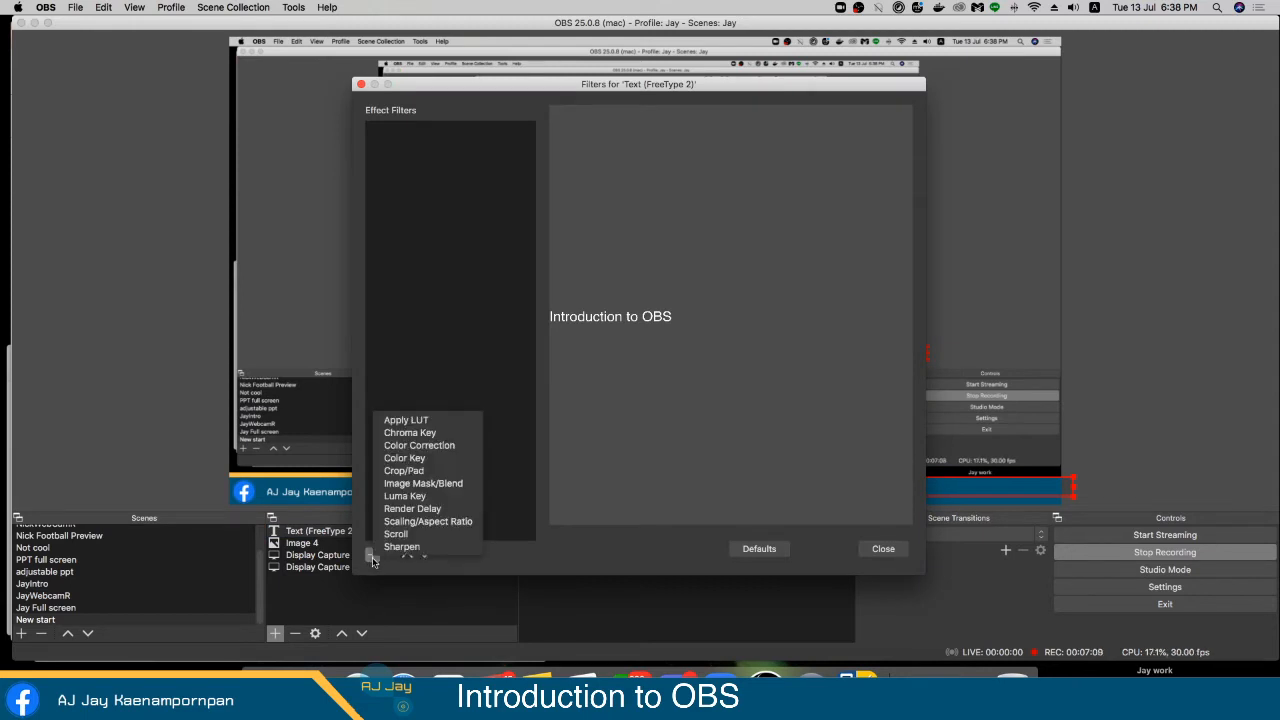
pyautogui.click(399, 535)
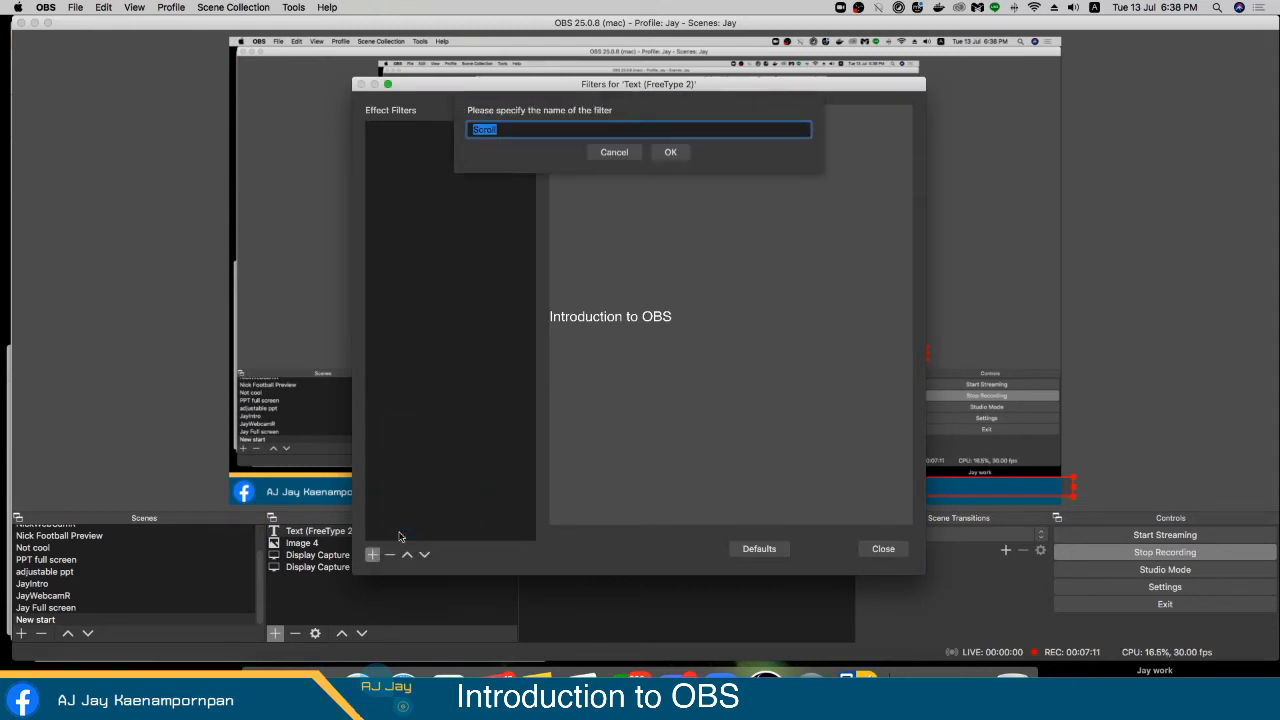
pyautogui.click(672, 154)
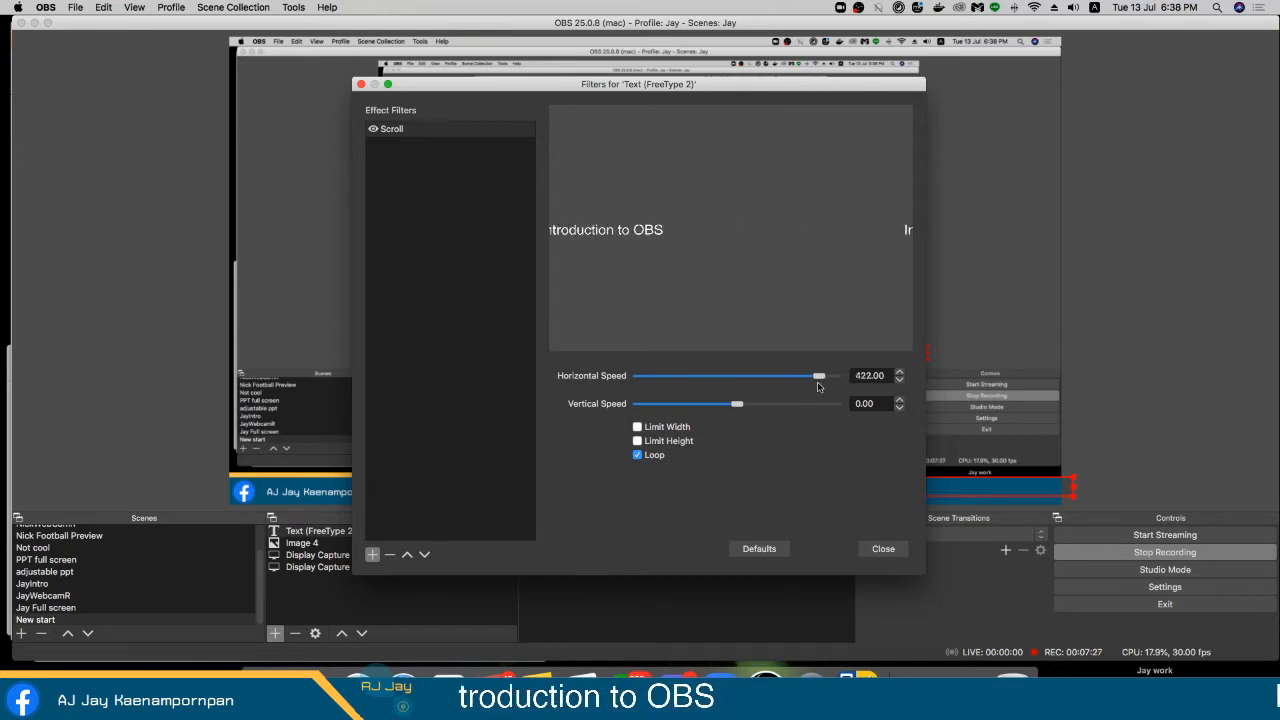
# Step: Set the Scroll filter's horizontal speed to 186, close the filters and select Display Capture 7
pyautogui.moveTo(824, 387); pyautogui.dragTo(772, 390)
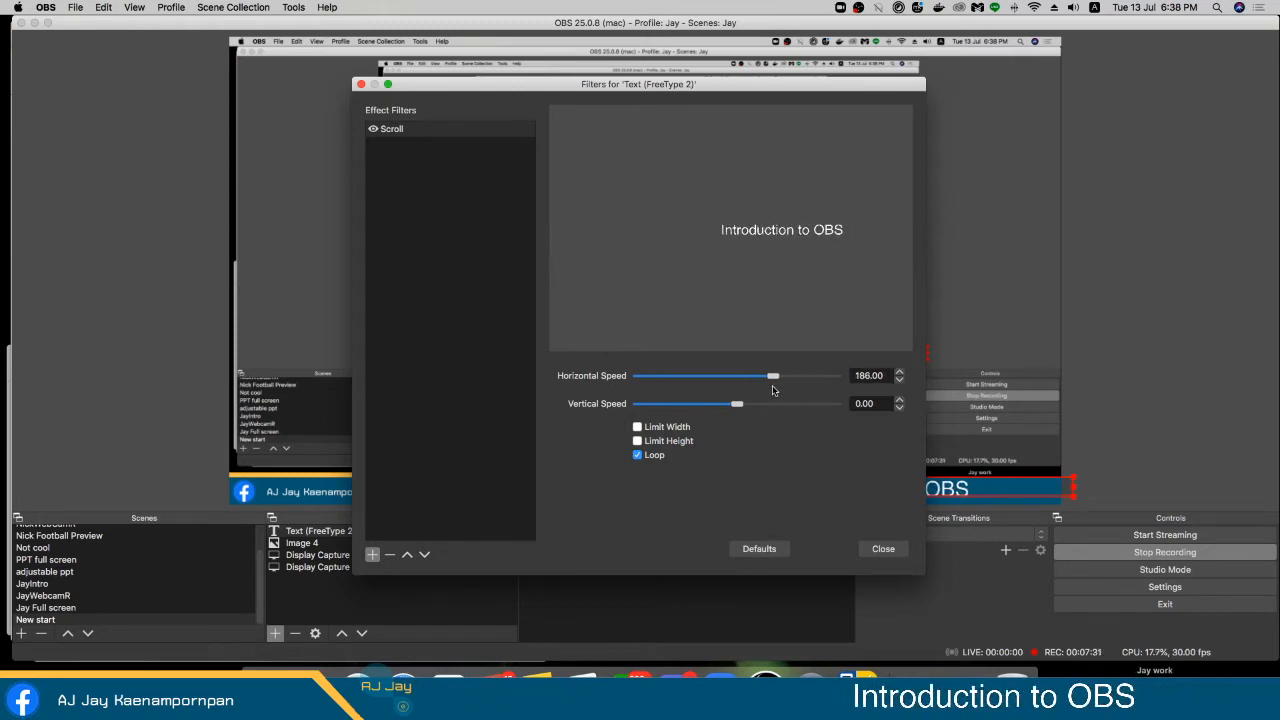
pyautogui.click(882, 549)
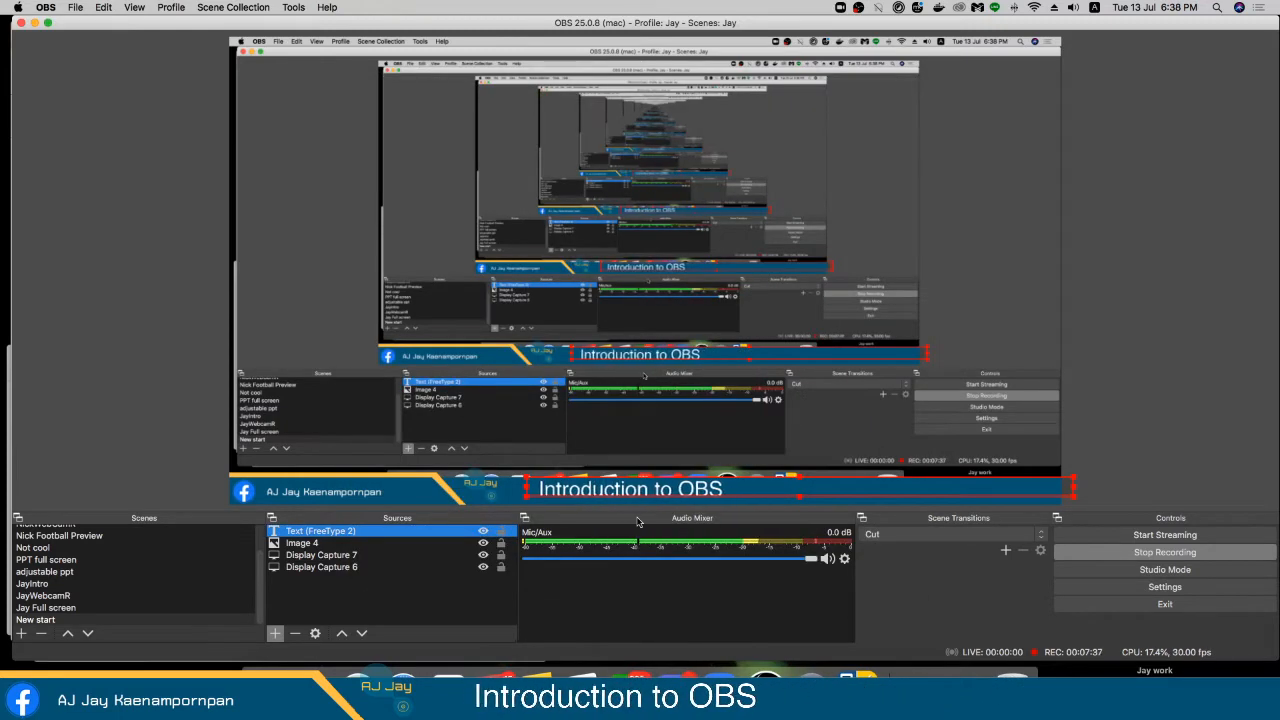
pyautogui.click(1191, 407)
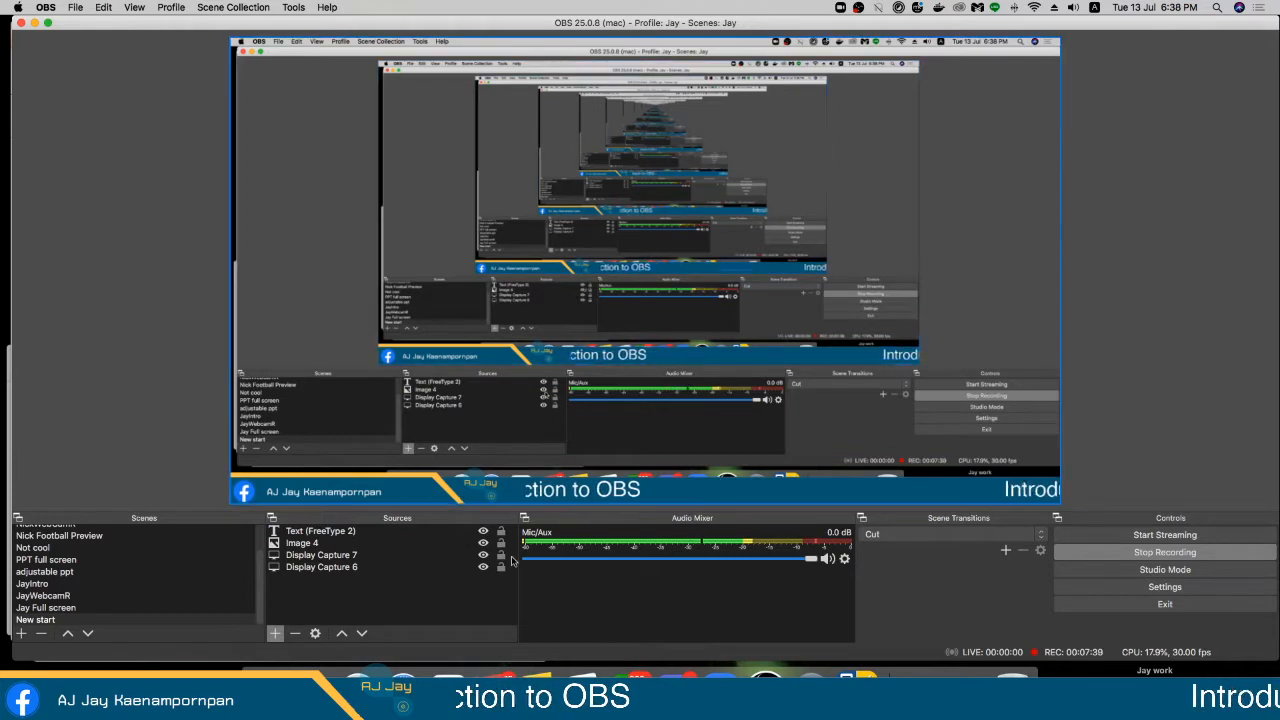
pyautogui.click(322, 555)
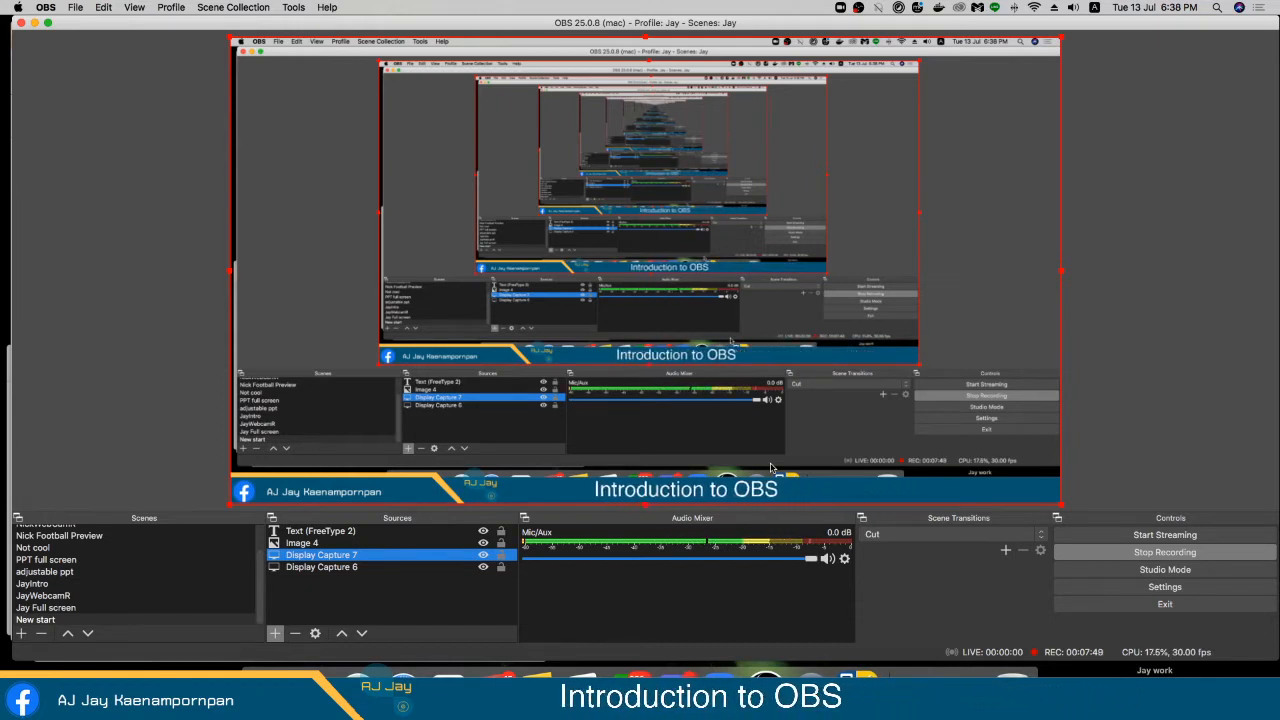
# Step: Create a new visible Video Capture Device source using the webcam, and place it enlarged in the canvas's upper-right corner
pyautogui.click(275, 634)
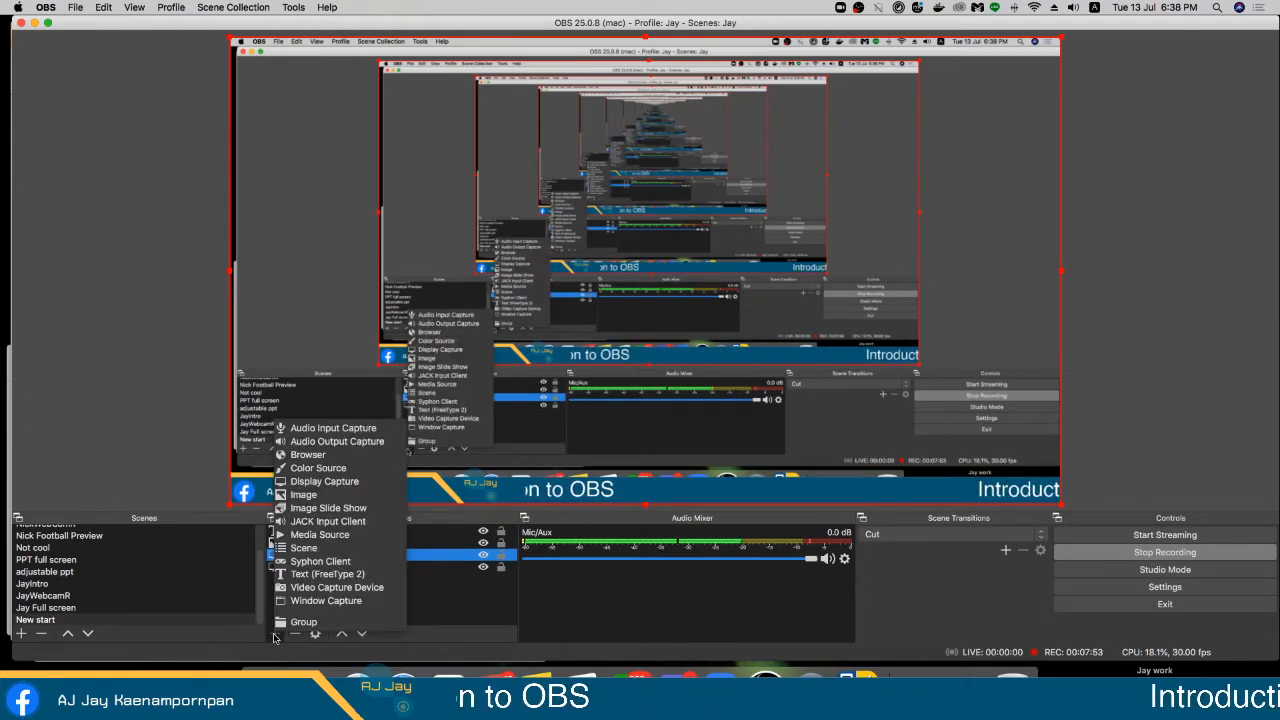
pyautogui.click(323, 588)
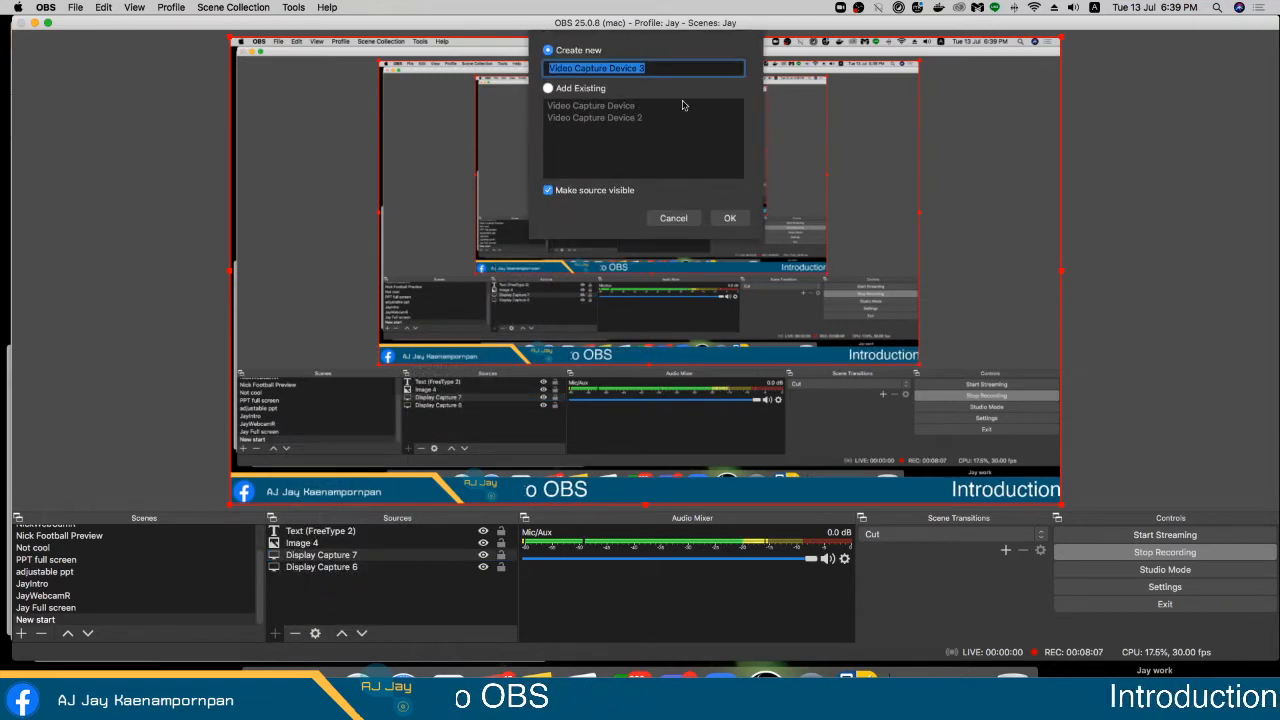
pyautogui.click(730, 218)
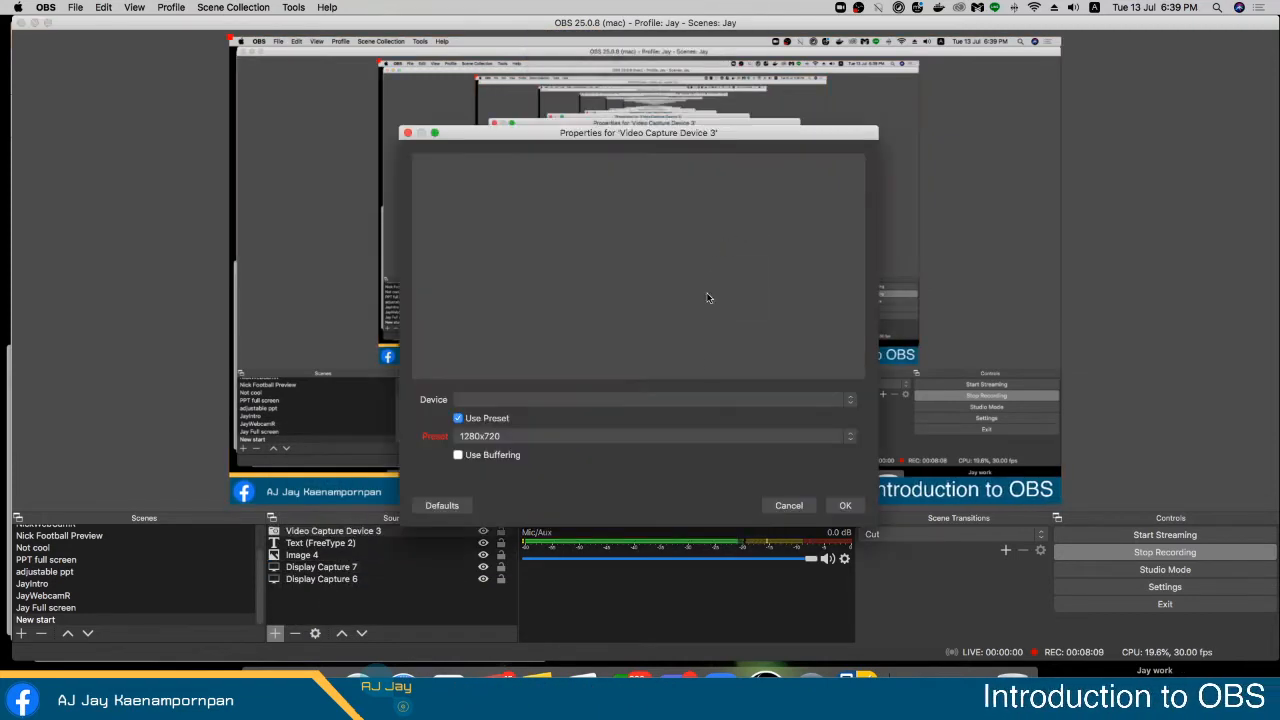
pyautogui.click(567, 405)
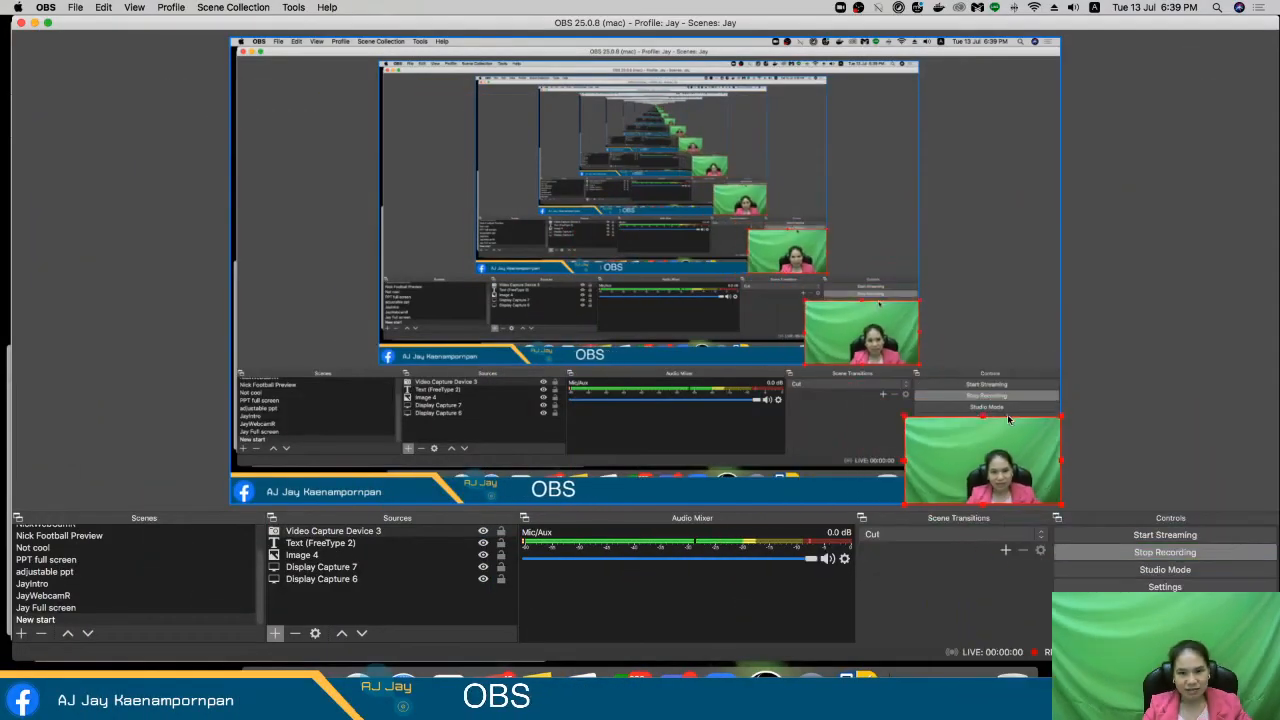
pyautogui.moveTo(1008, 419); pyautogui.dragTo(836, 398)
pyautogui.moveTo(922, 444); pyautogui.dragTo(922, 102)
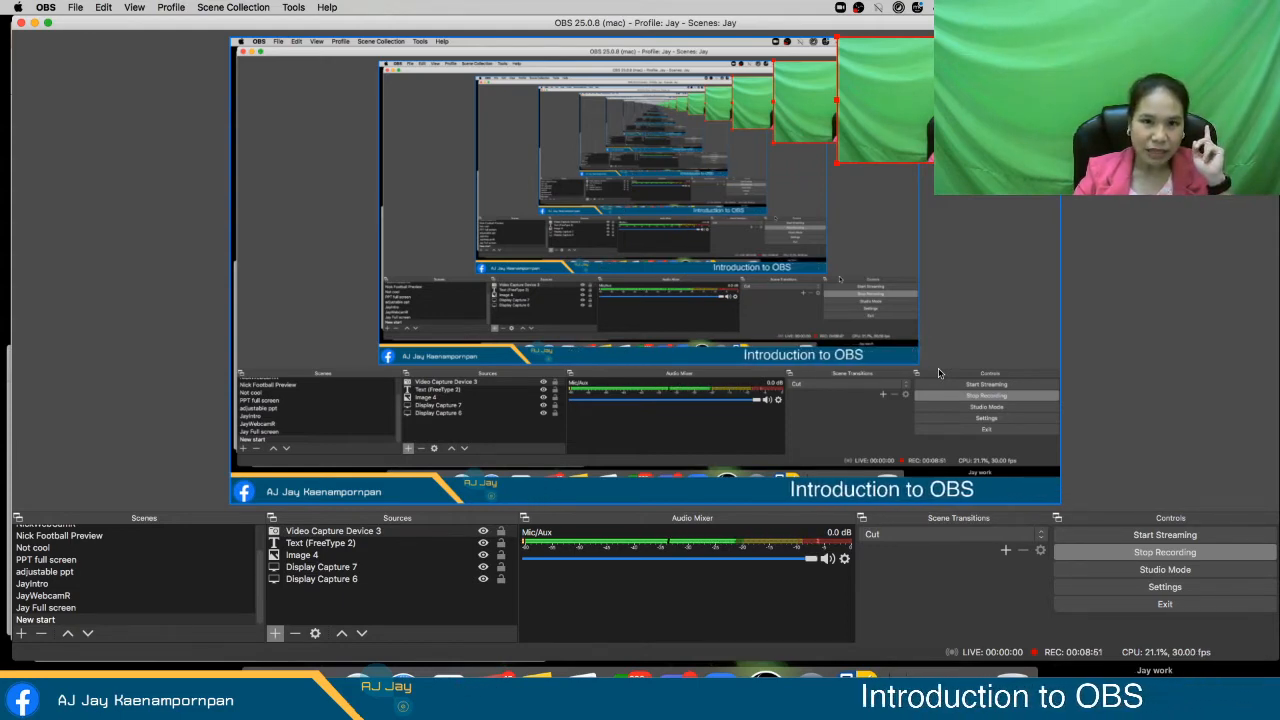
# Step: Add a Chroma Key effect filter to the webcam source, keeping the default name and the green key color
pyautogui.click(401, 533)
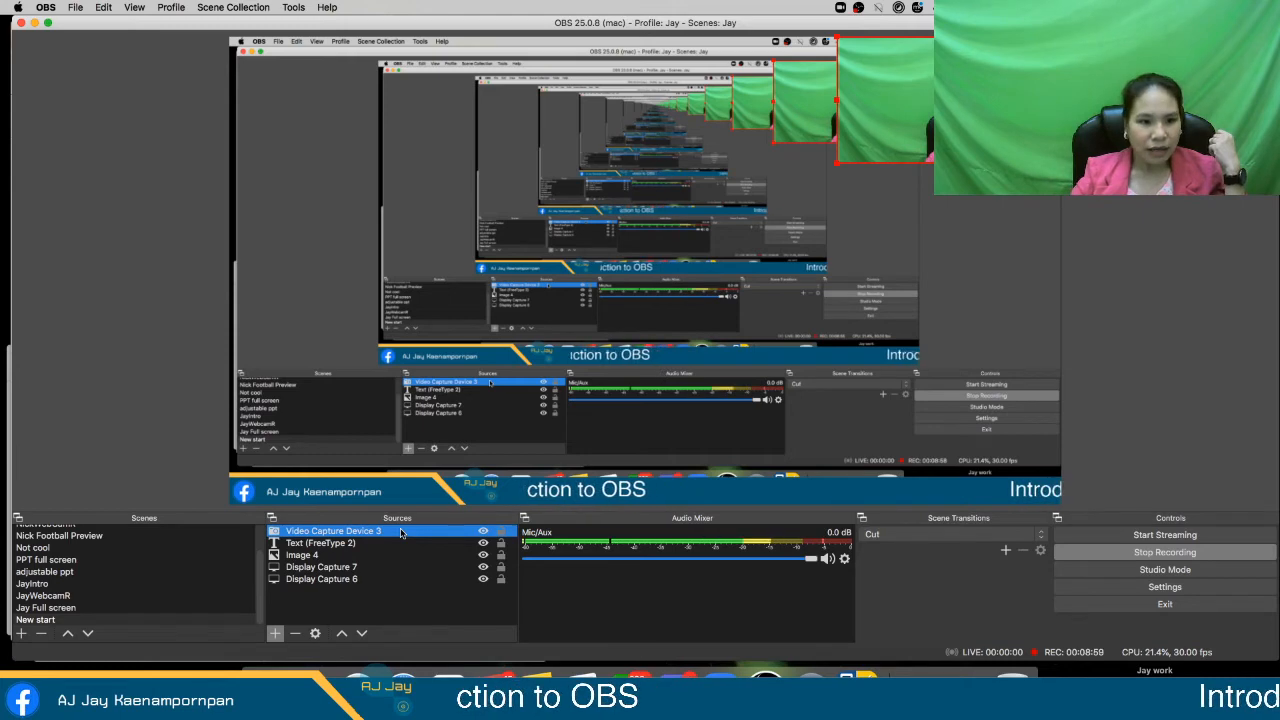
pyautogui.rightClick(401, 533)
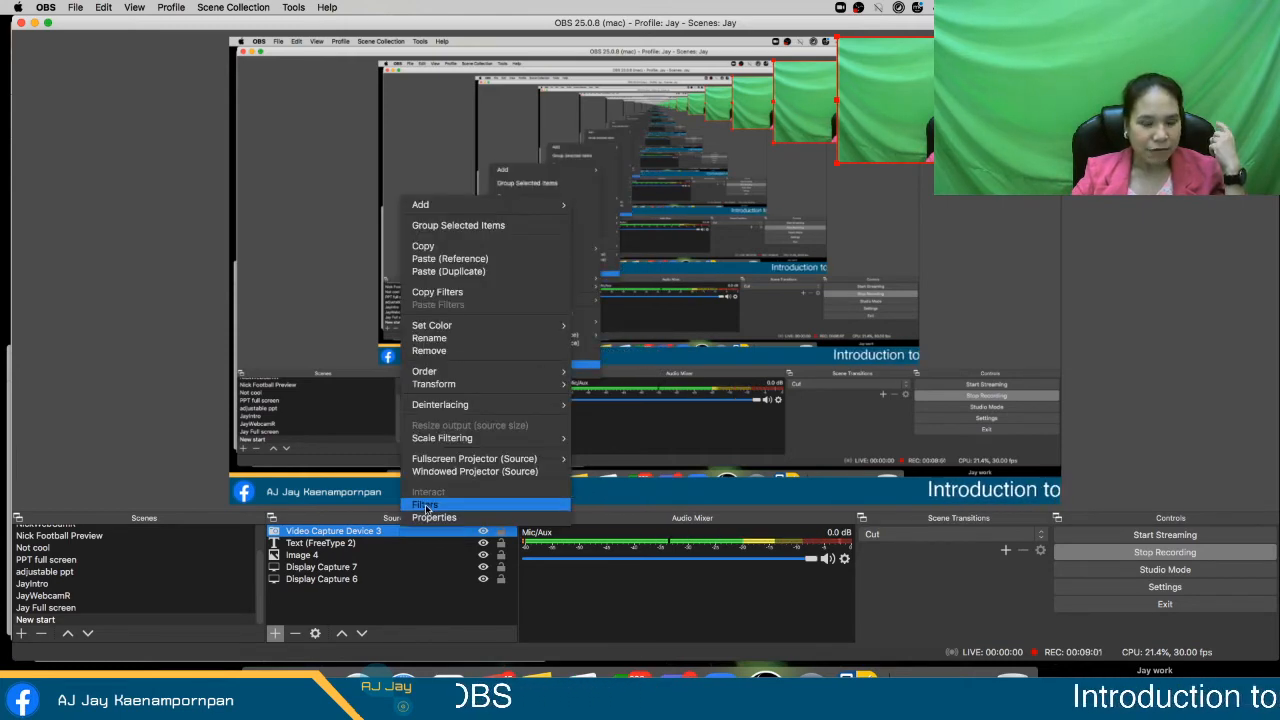
pyautogui.click(425, 507)
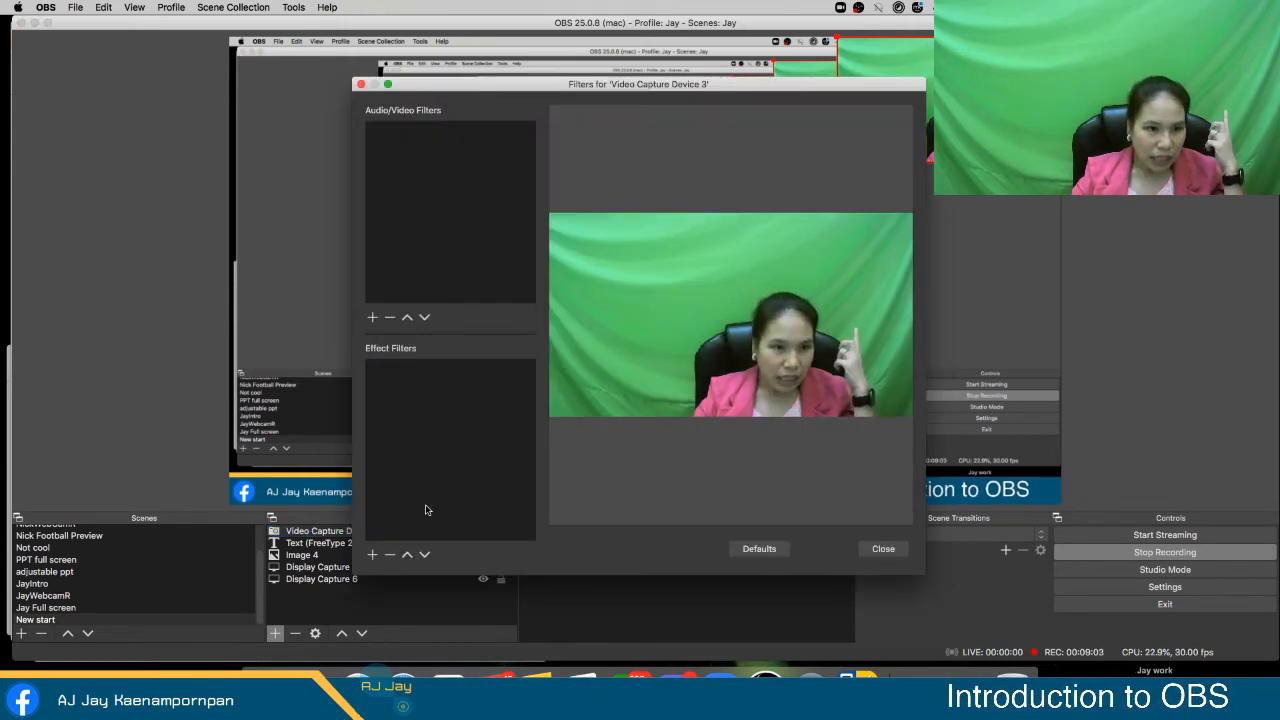
pyautogui.click(371, 556)
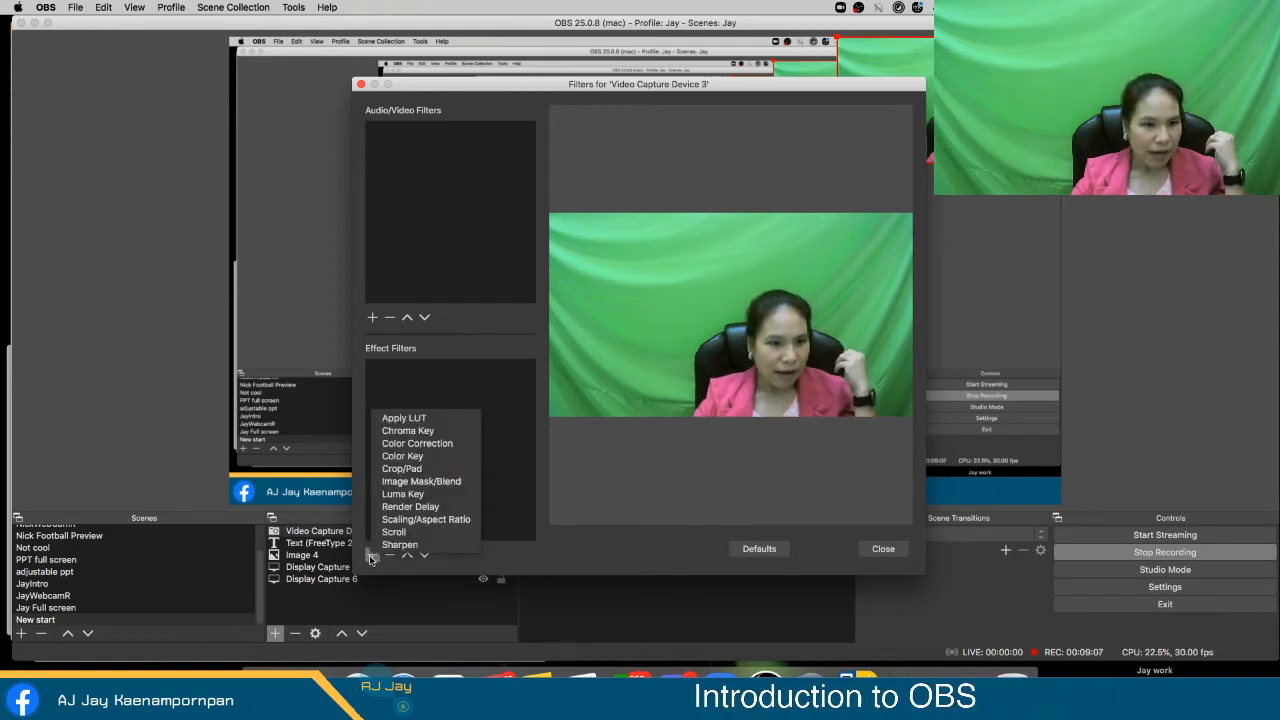
pyautogui.click(402, 431)
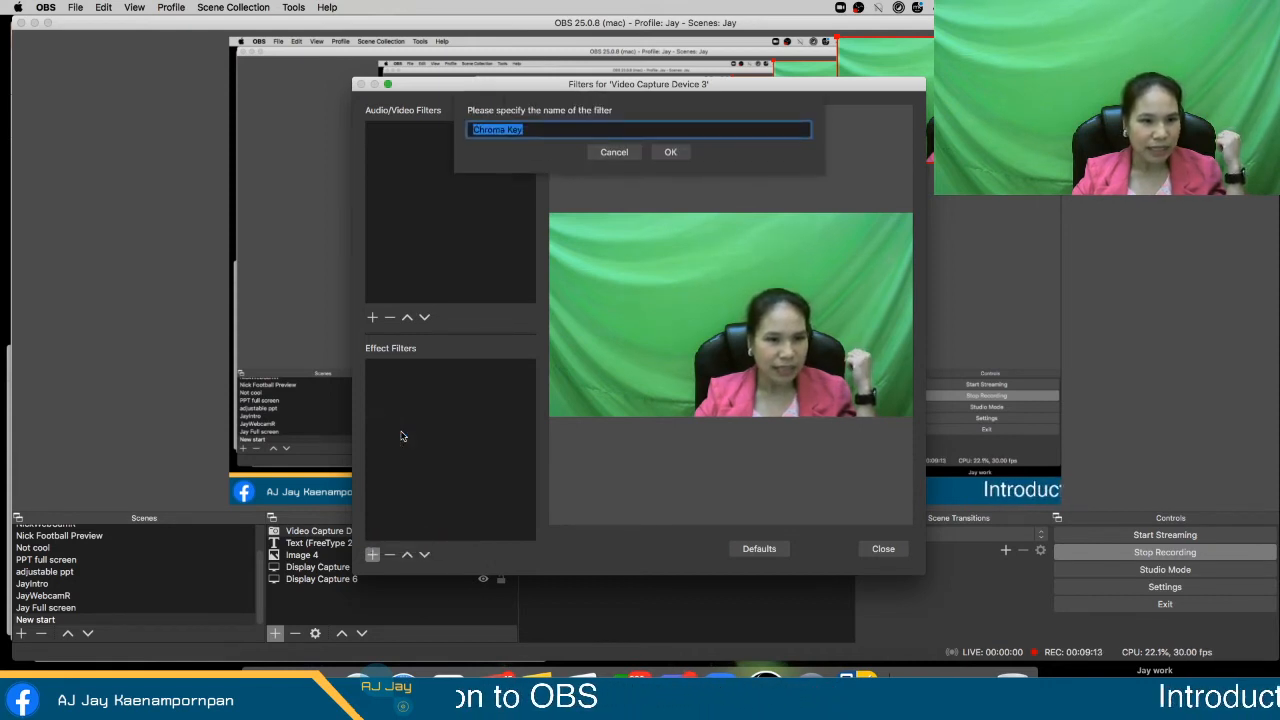
pyautogui.click(676, 152)
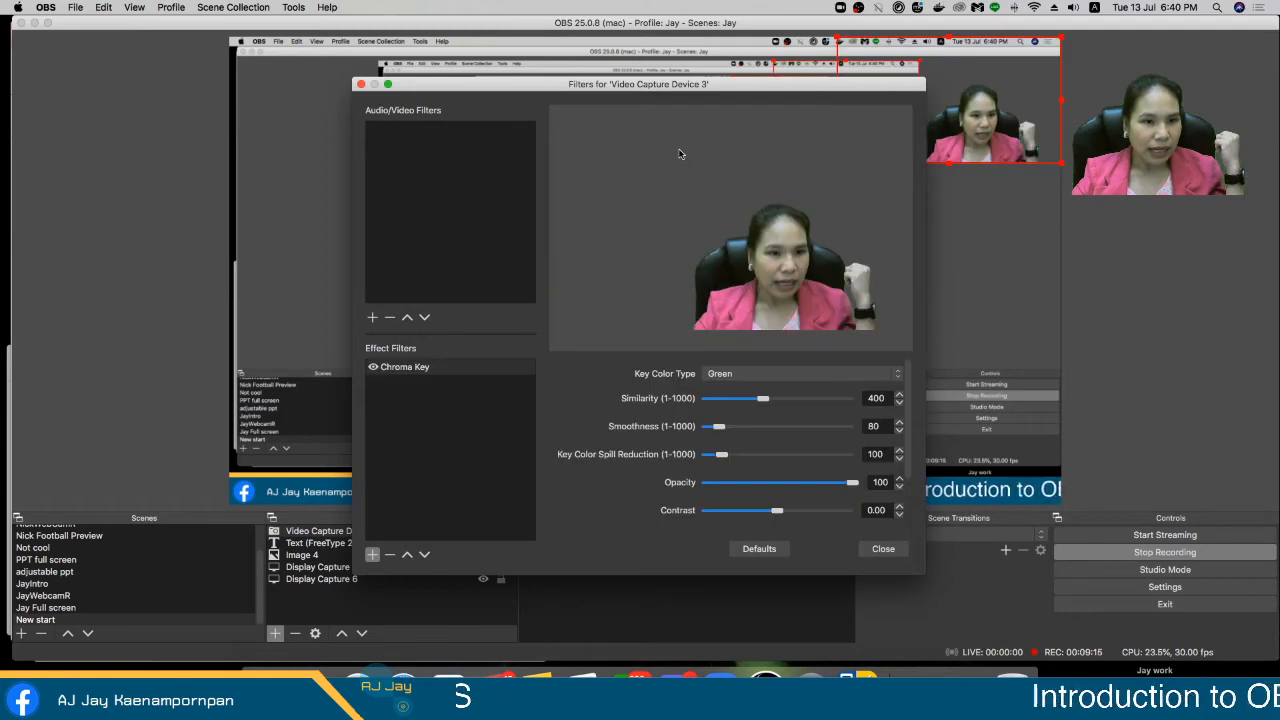
# Step: Keep Green as the Chroma Key filter's key color type and close the webcam source's filters
pyautogui.click(772, 374)
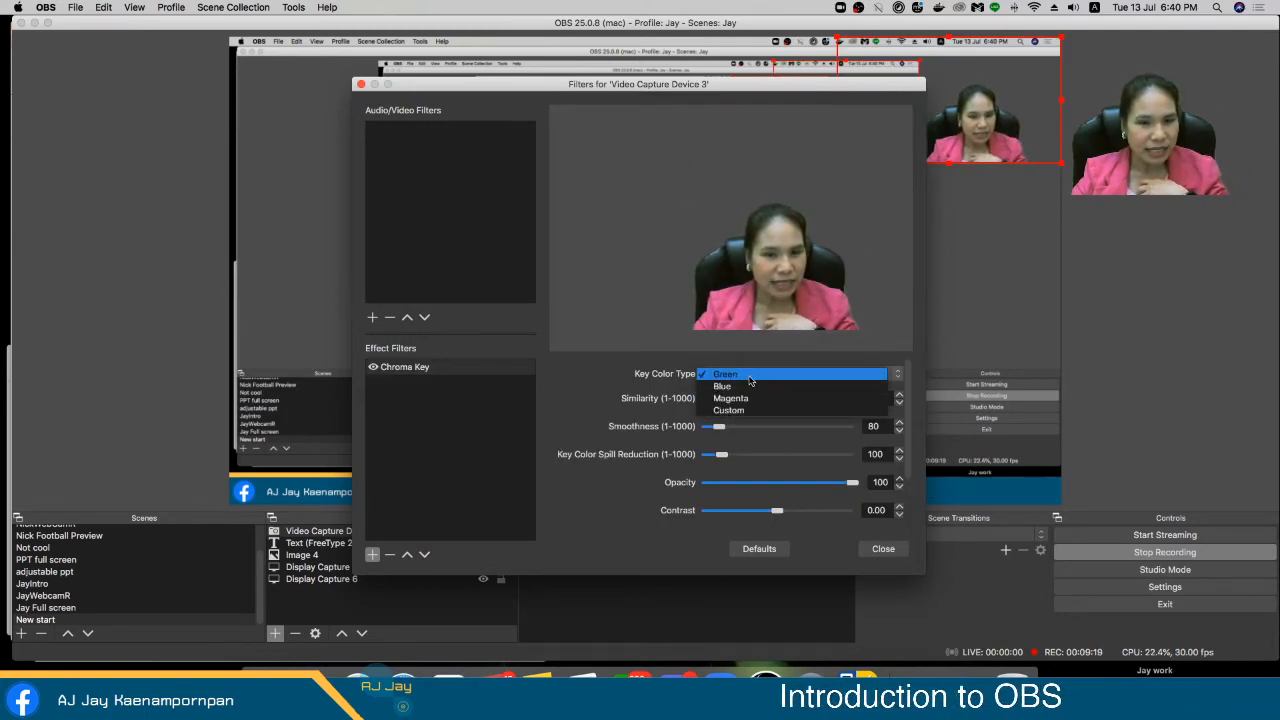
pyautogui.click(750, 378)
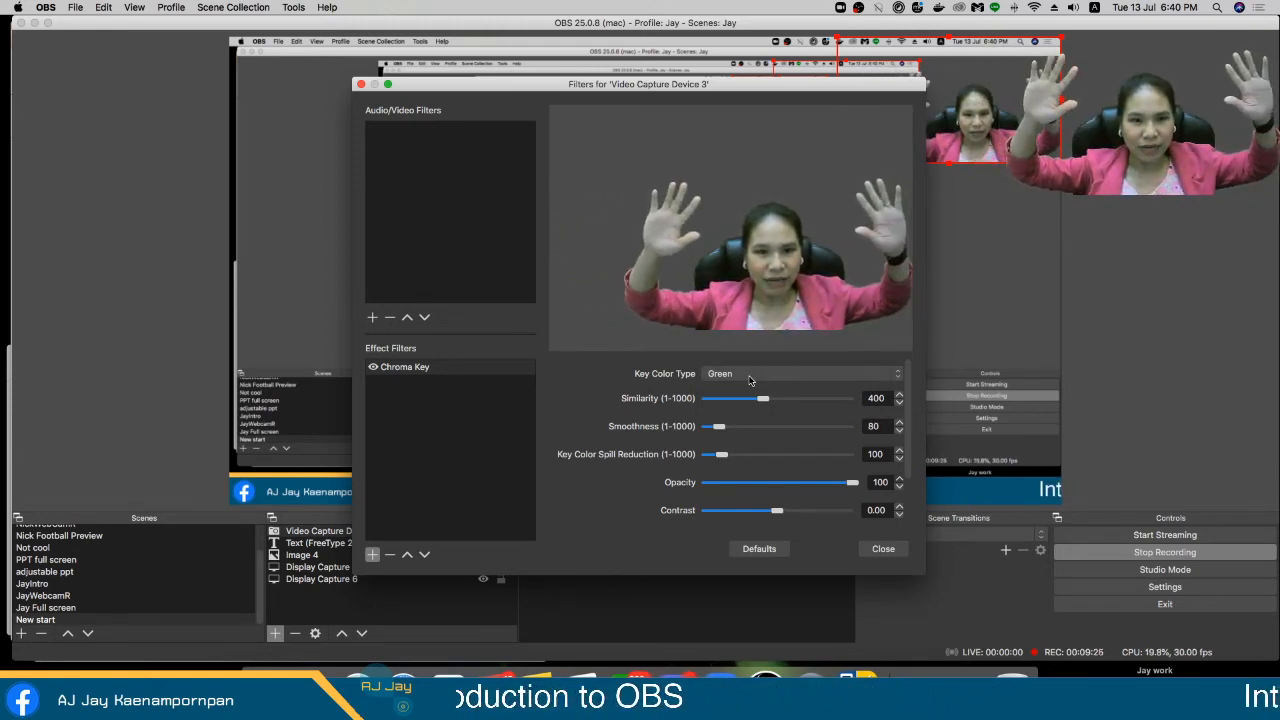
pyautogui.click(884, 549)
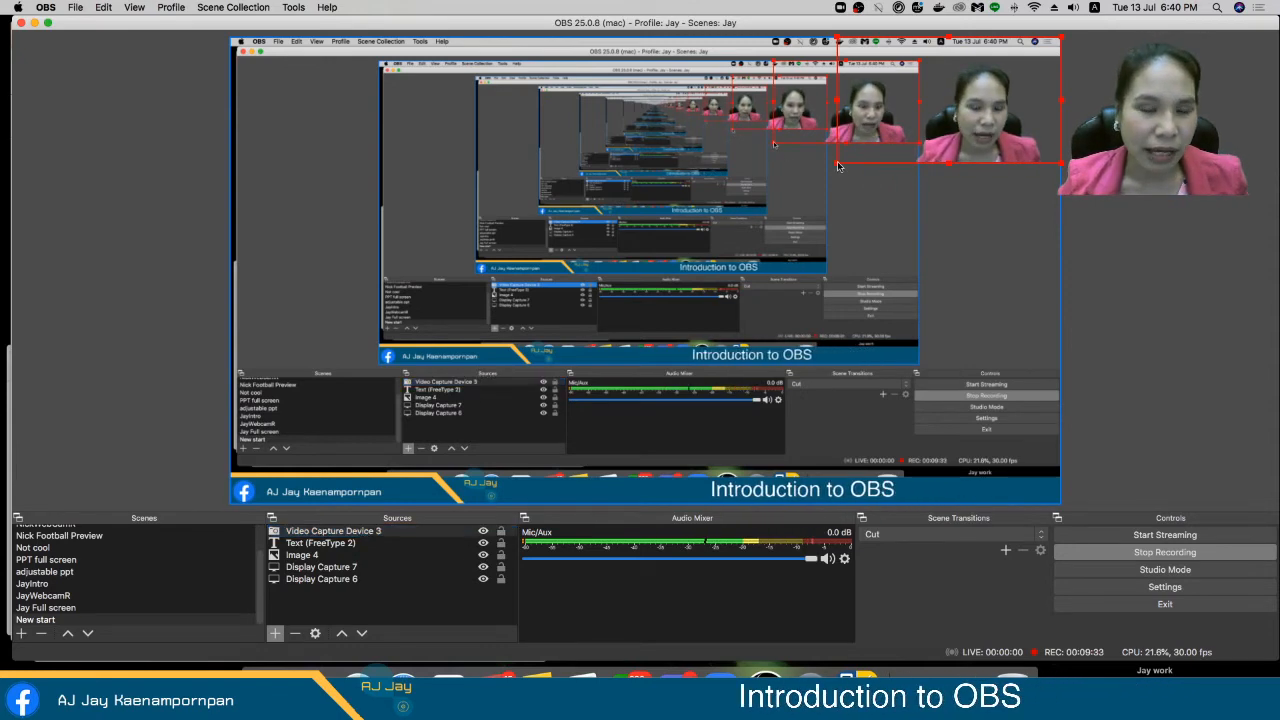
# Step: Resize the webcam source so it sits in the canvas's lower-right corner, slightly under half the canvas width, overlapping the banner
pyautogui.moveTo(838, 164); pyautogui.dragTo(281, 497)
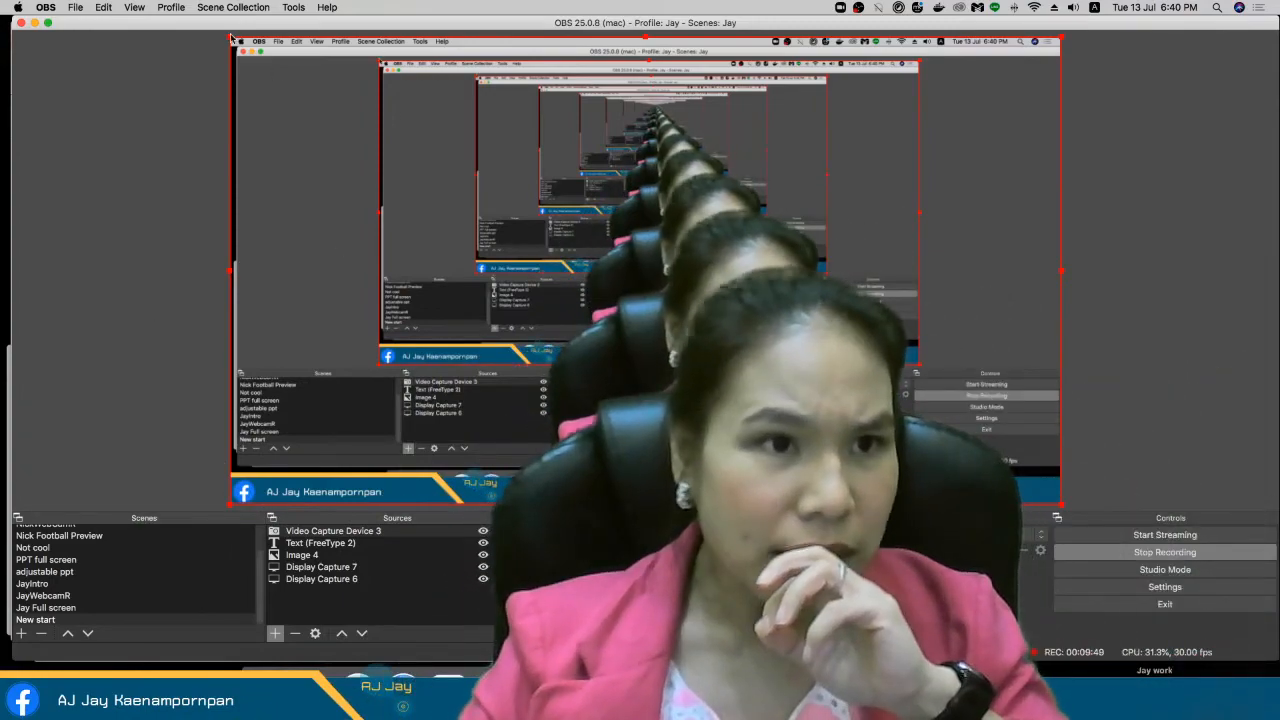
pyautogui.moveTo(231, 39); pyautogui.dragTo(545, 163)
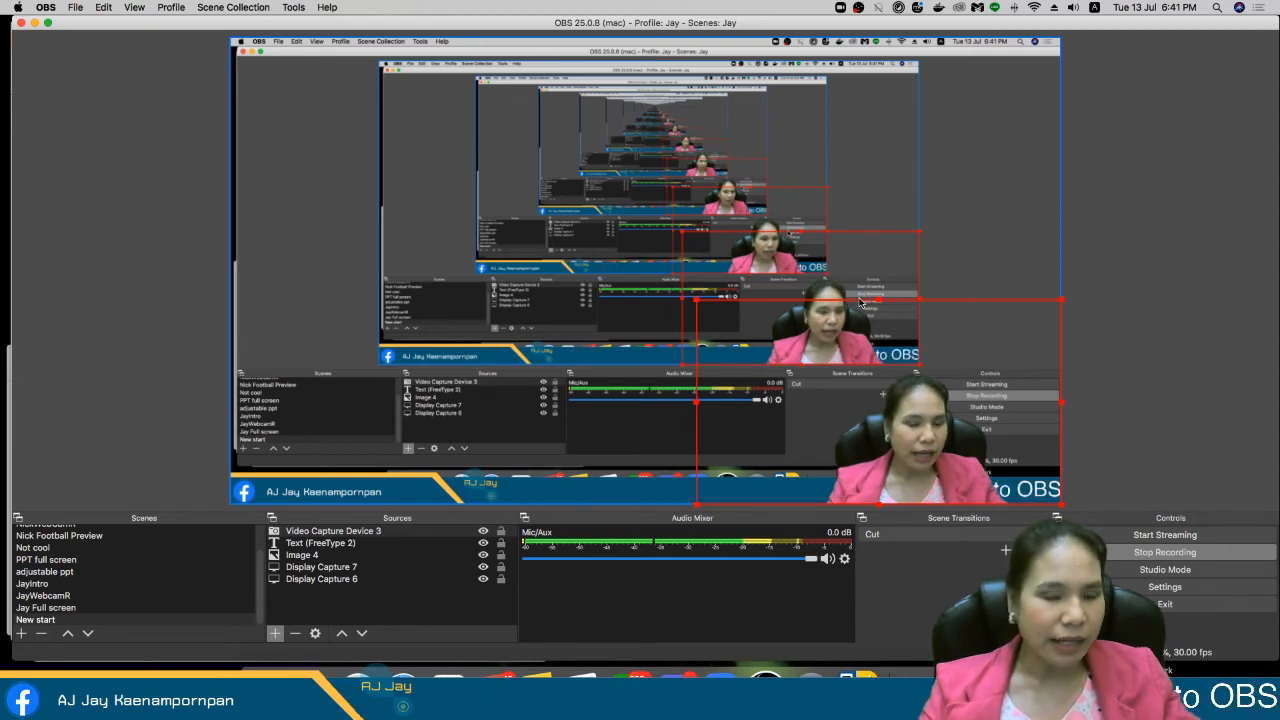
# Step: Switch back and forth between the existing full-screen scene and New start to compare them, ending on New start, and look through the scene list
pyautogui.click(48, 607)
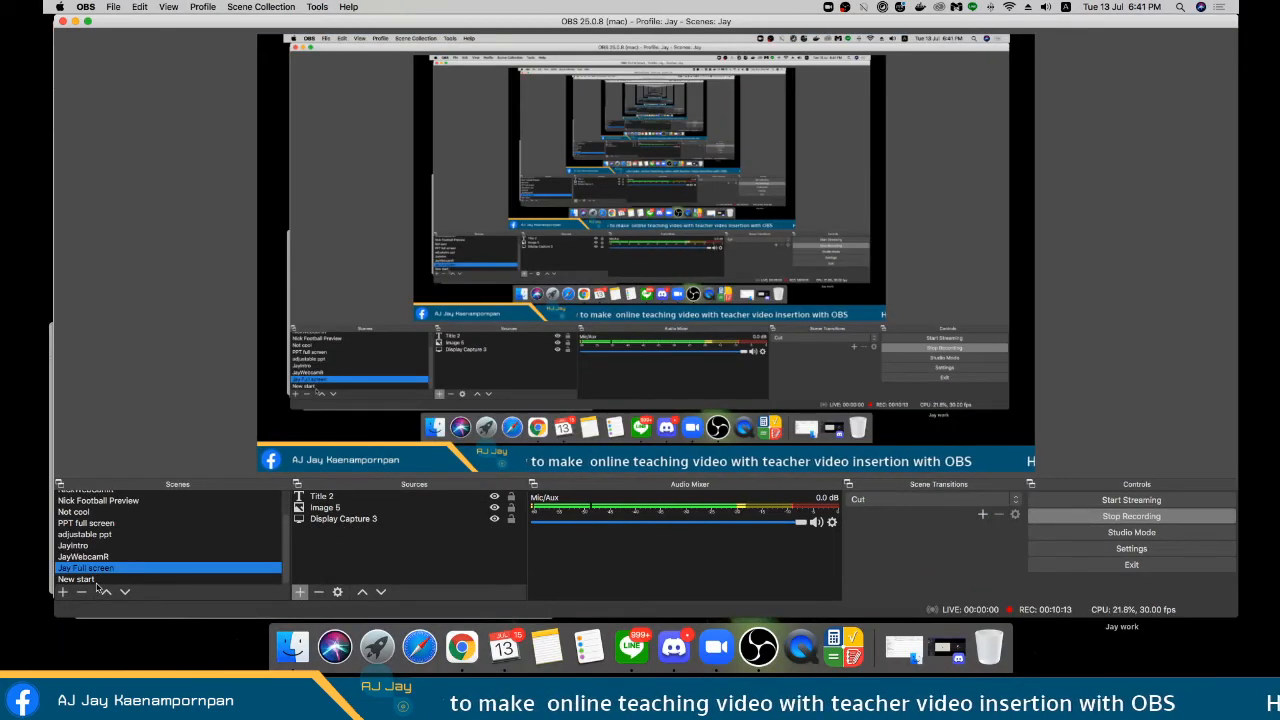
pyautogui.click(96, 581)
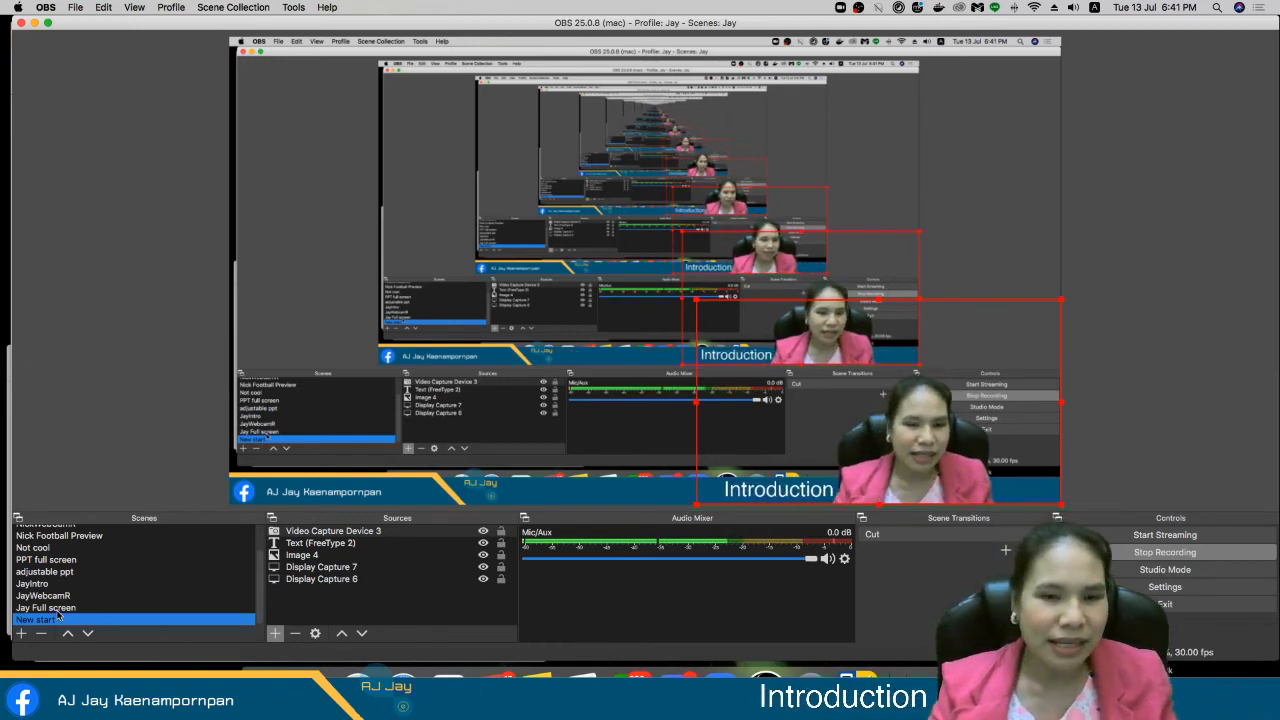
pyautogui.click(57, 610)
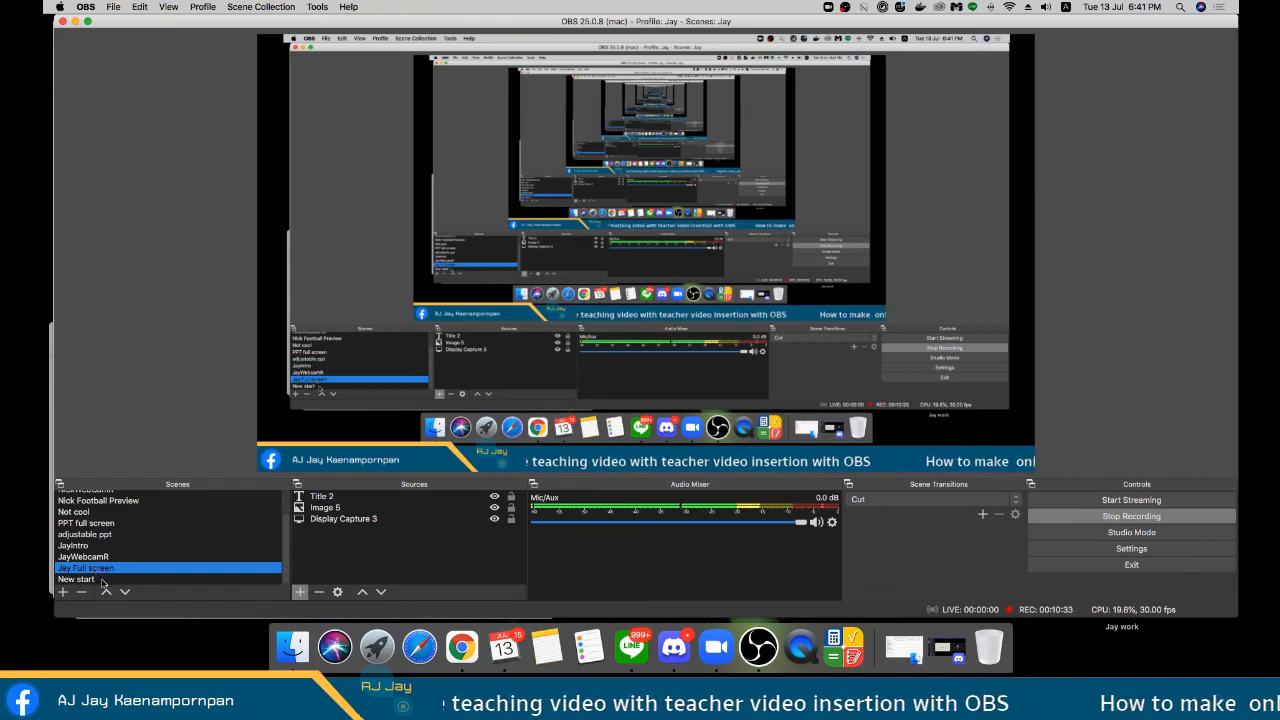
pyautogui.click(100, 579)
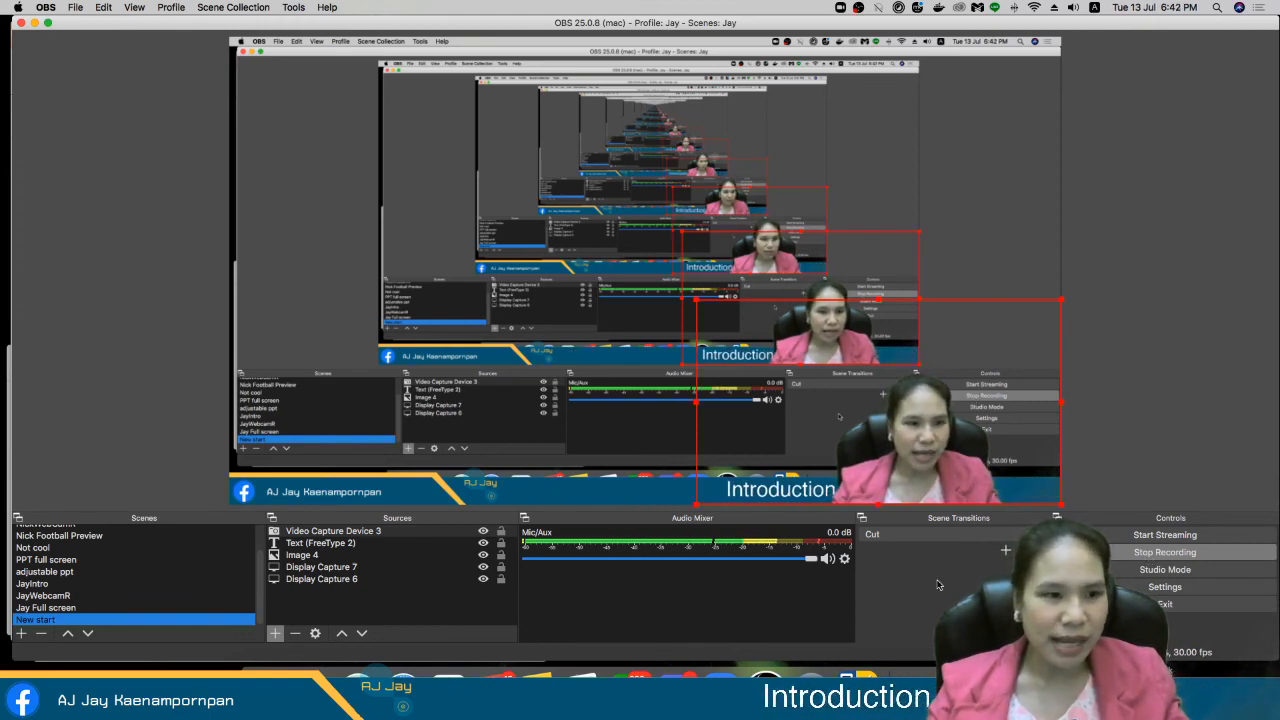
pyautogui.scroll(3, 190, 561)
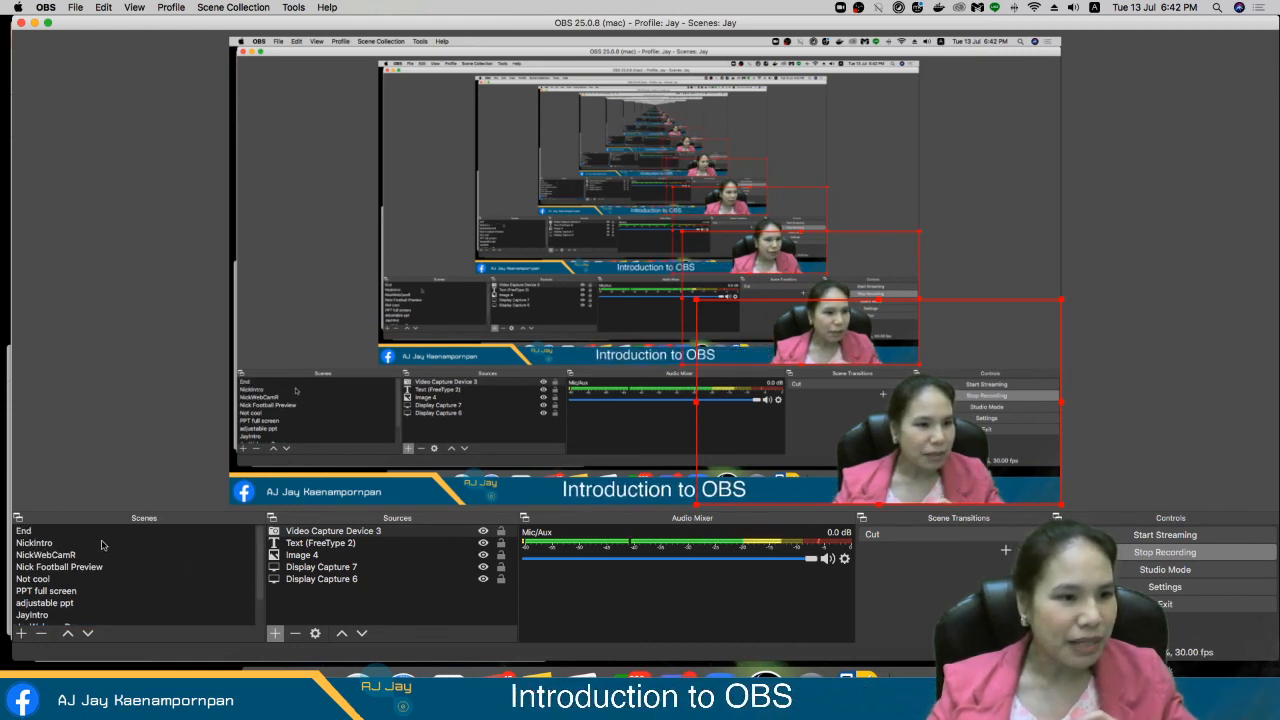
pyautogui.scroll(-2, 106, 578)
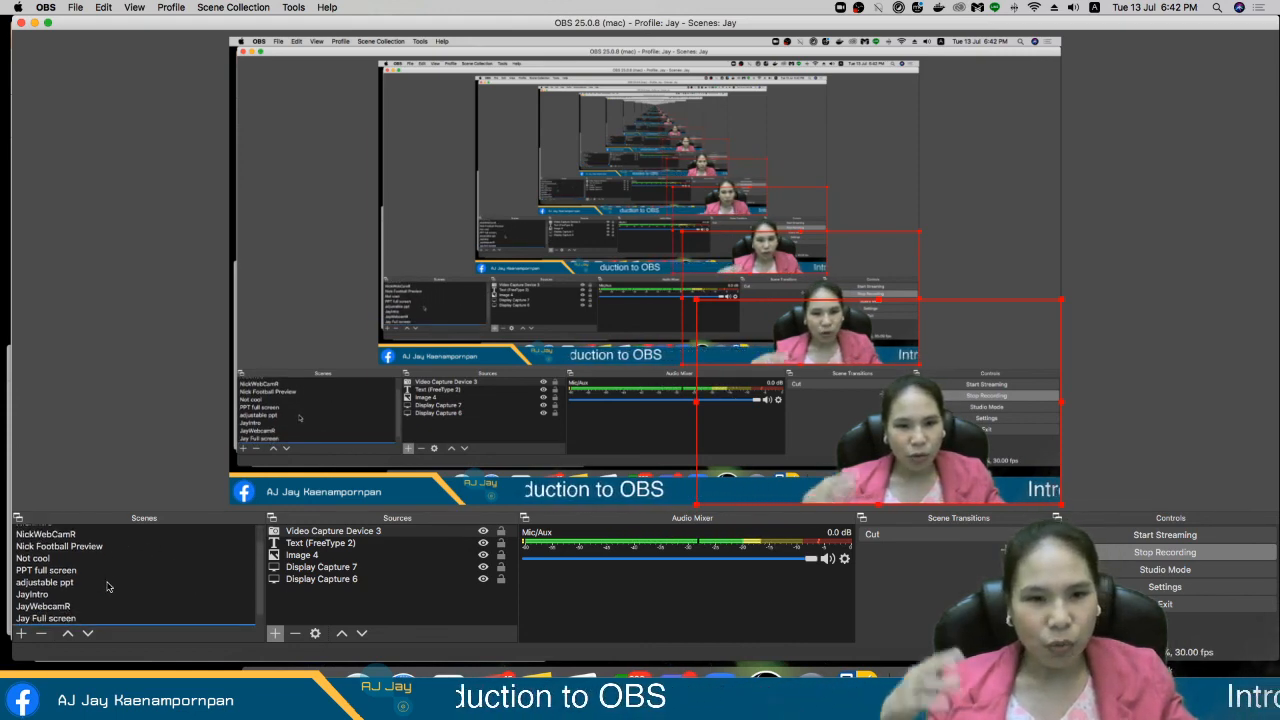